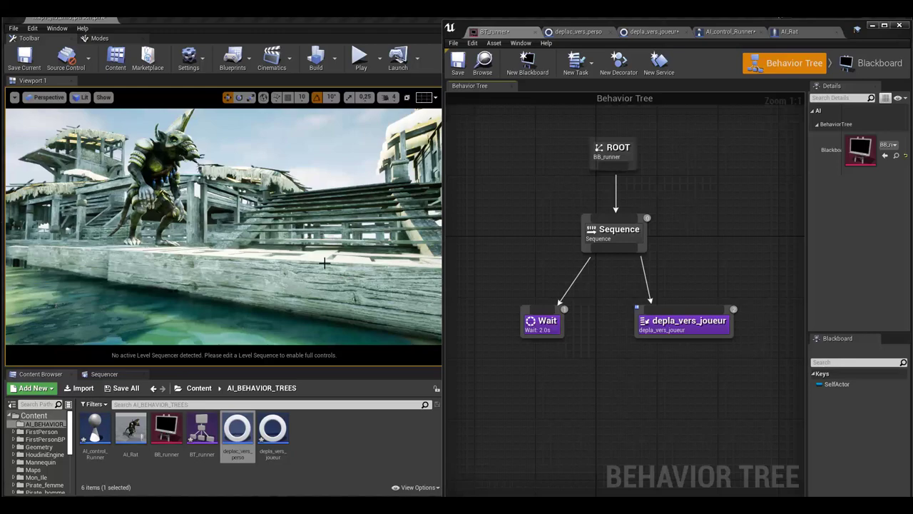
Fly the editor camera up above the wooden pier where the rat character stands
right_drag(310, 272, 310, 271)
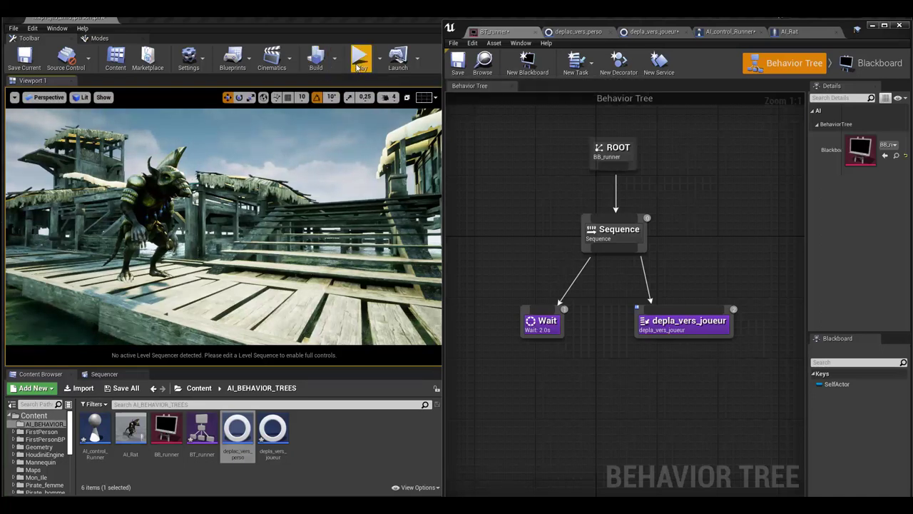
Play the level and run the player along the boardwalk while the rat chases, then stop
click(359, 57)
click(296, 245)
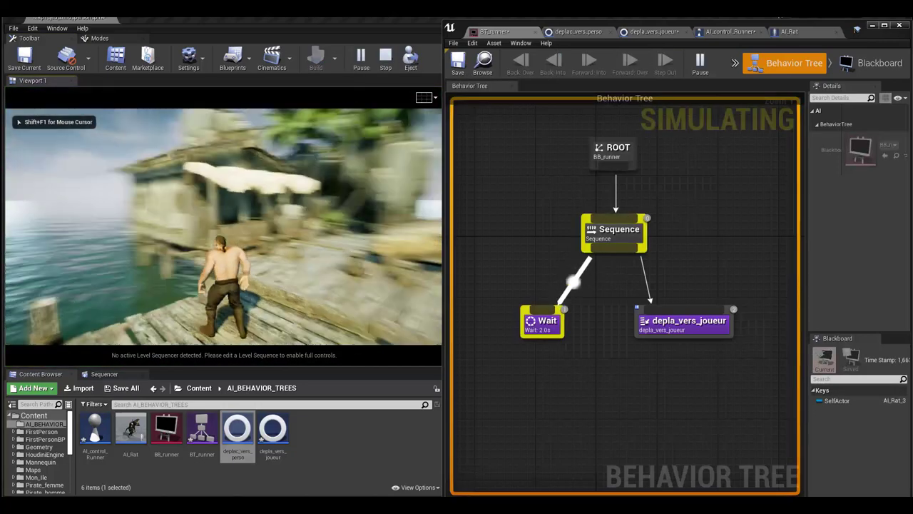
key(w)
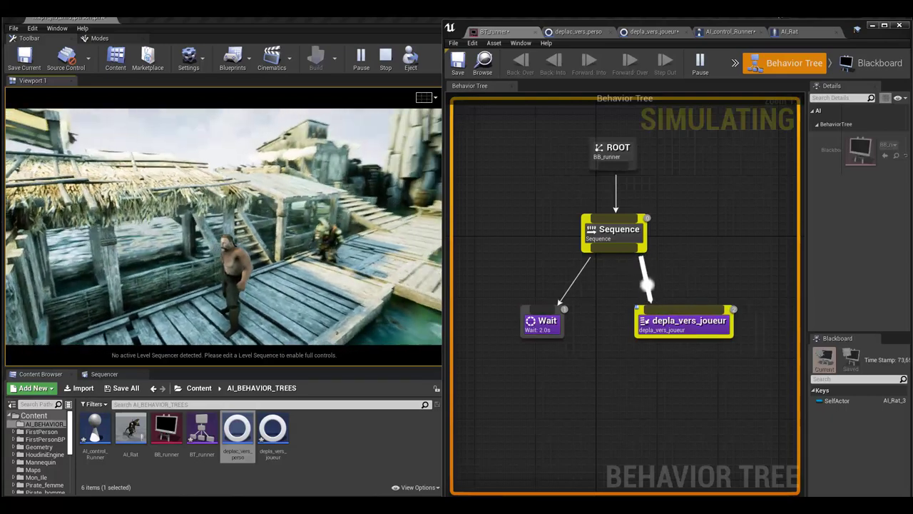
key(Escape)
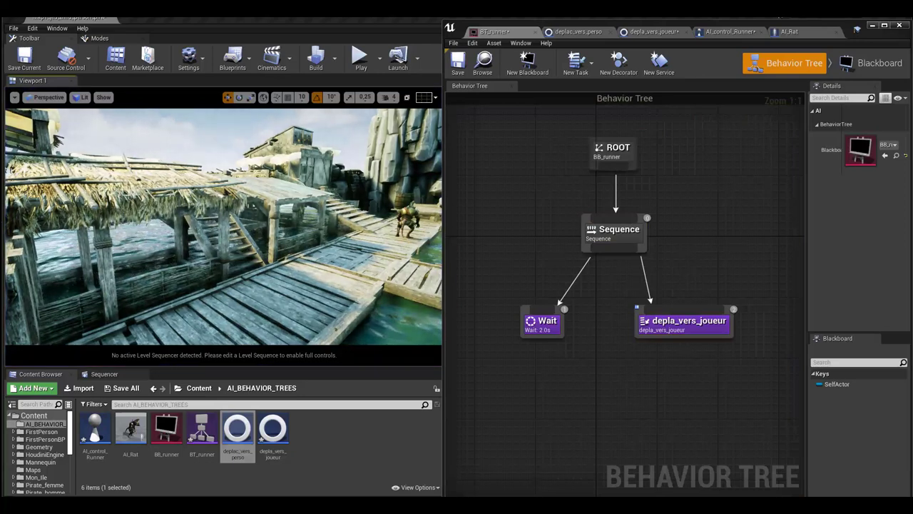
Open the AI_Rat blueprint and orbit its viewport around the rat model and capsule
double_click(131, 432)
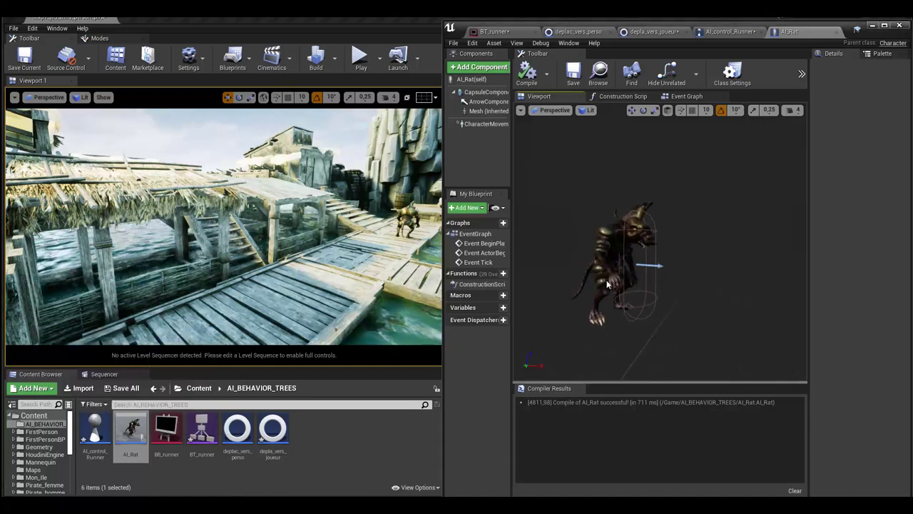
scroll(660, 243, up, 2)
right_drag(660, 243, 642, 236)
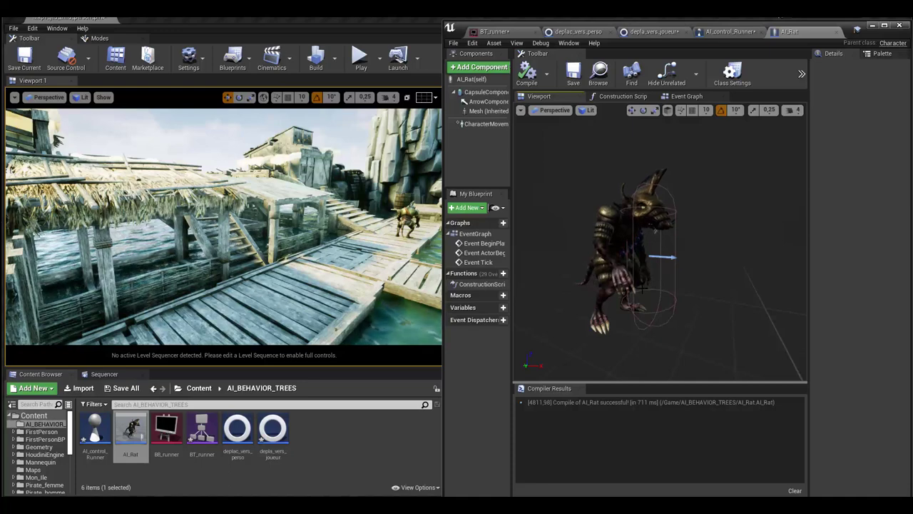
mouse_move(643, 287)
right_down()
mouse_move(703, 298)
mouse_move(672, 304)
right_up()
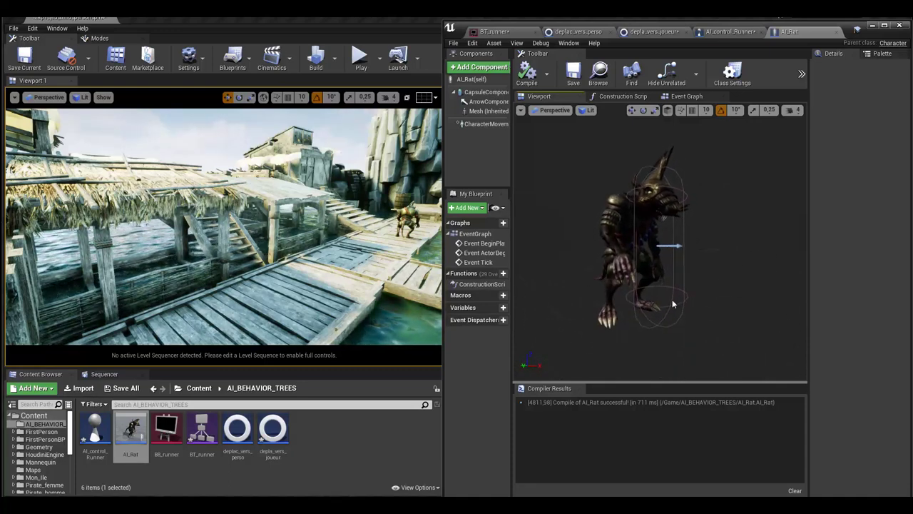
right_drag(673, 304, 673, 304)
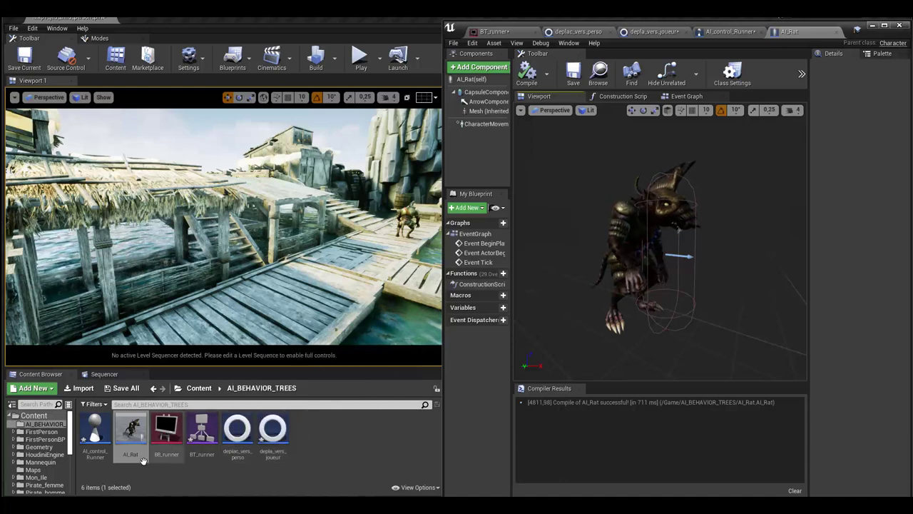
click(98, 433)
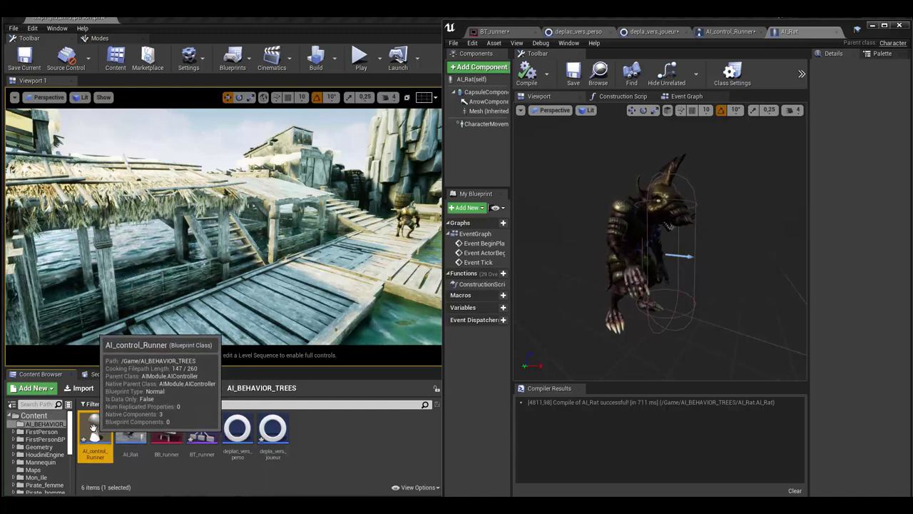
right_click(323, 430)
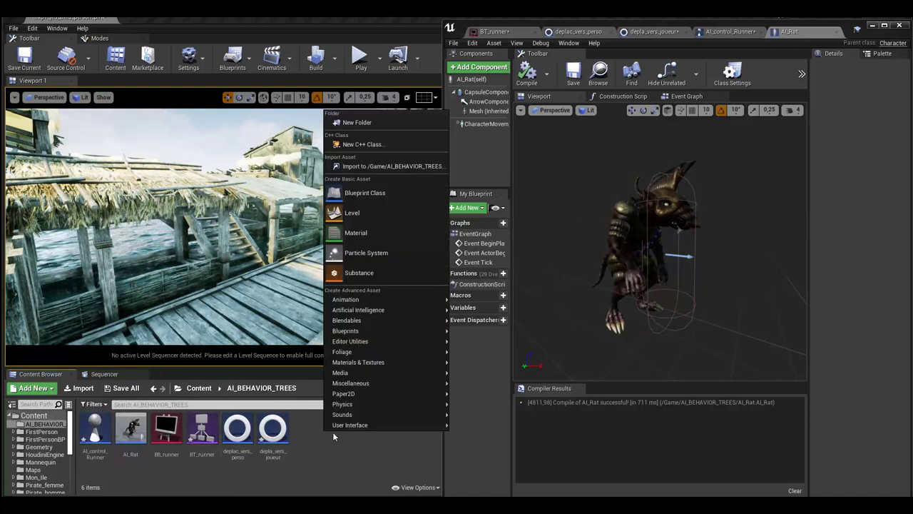
click(382, 193)
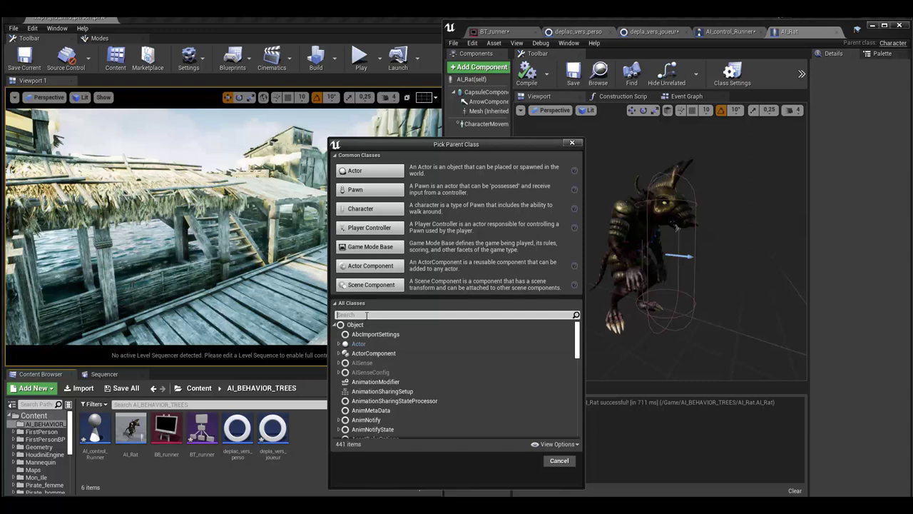
text(AI)
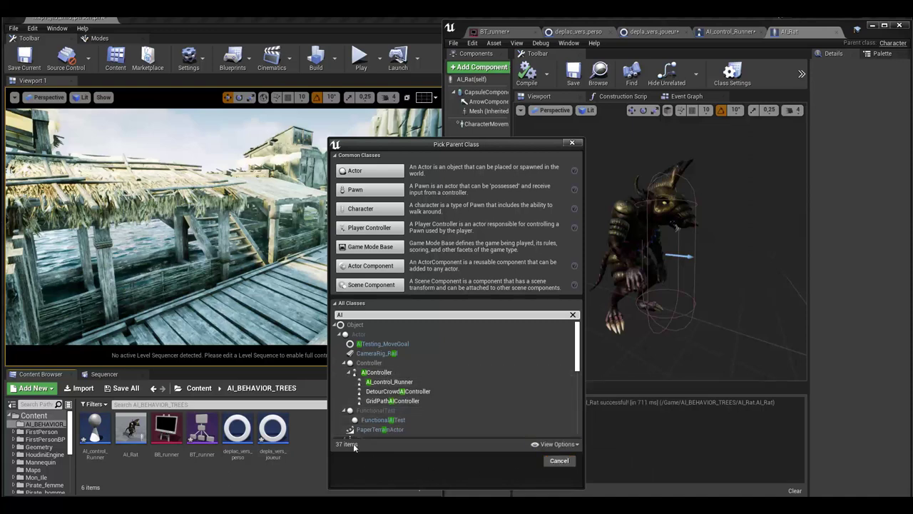
key(Down)
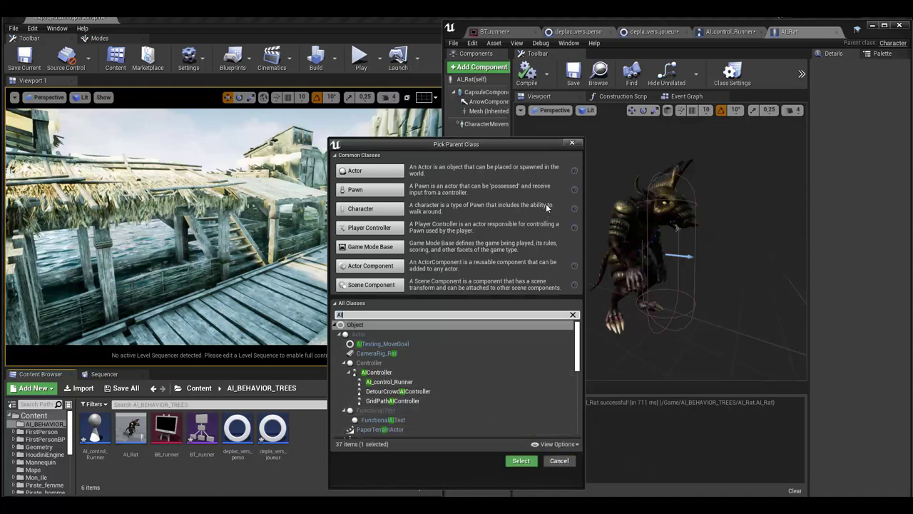
click(570, 144)
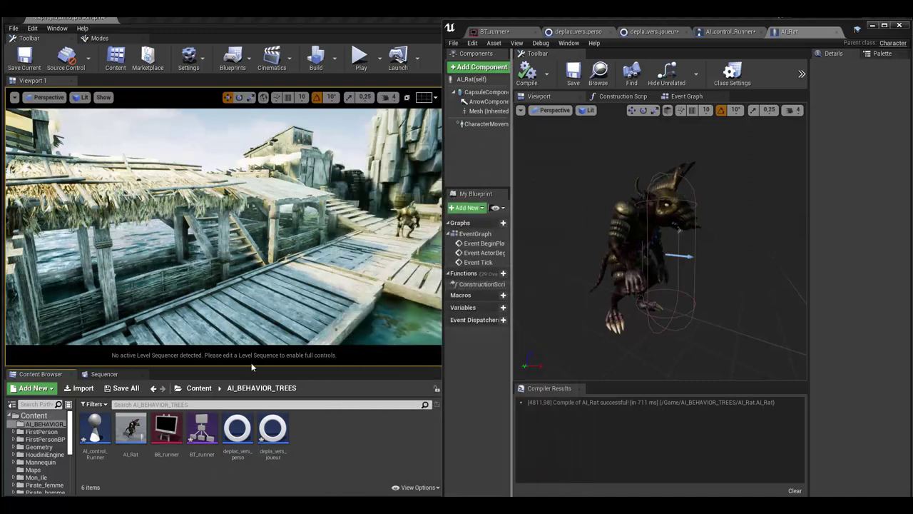
click(102, 451)
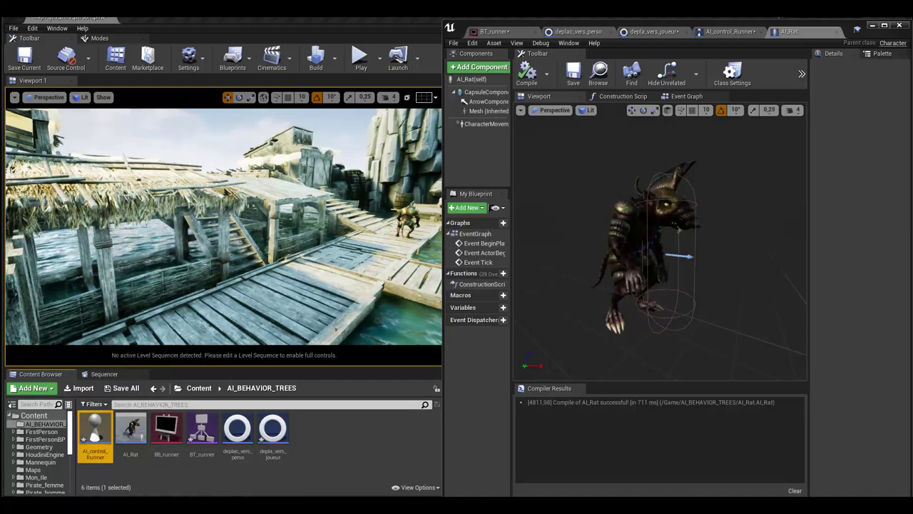
click(727, 227)
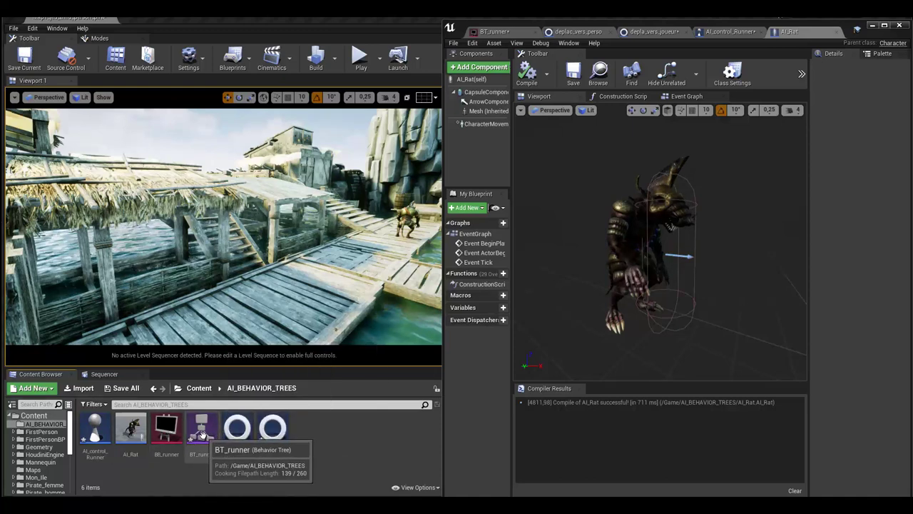
Browse the Artificial Intelligence asset types without creating anything, then reopen BT_runner
right_click(203, 432)
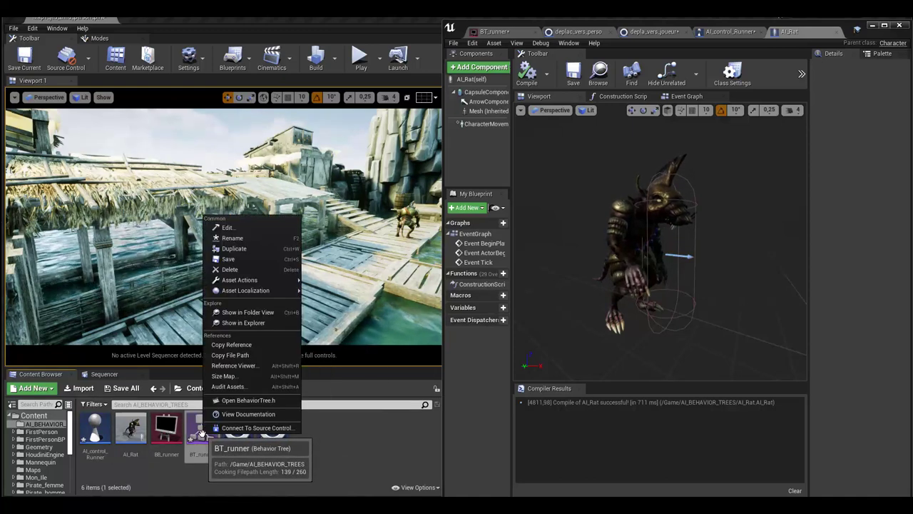
right_click(347, 440)
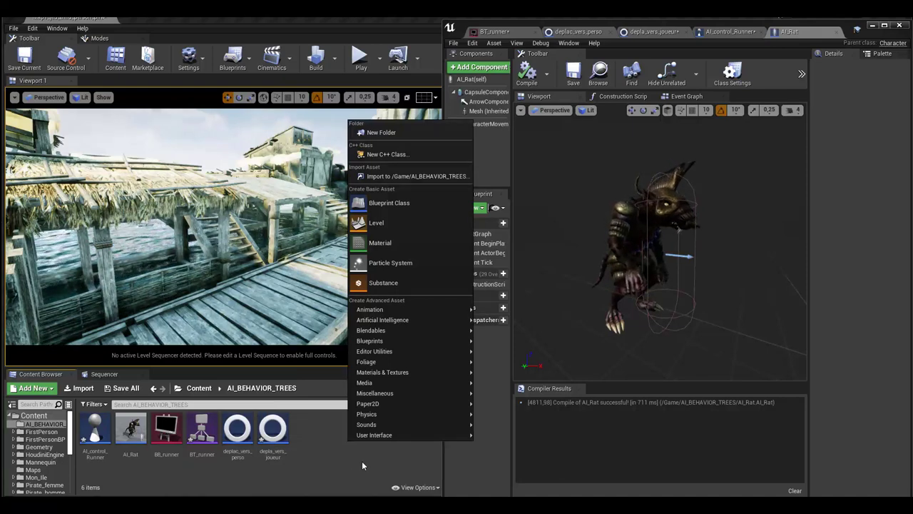
click(362, 461)
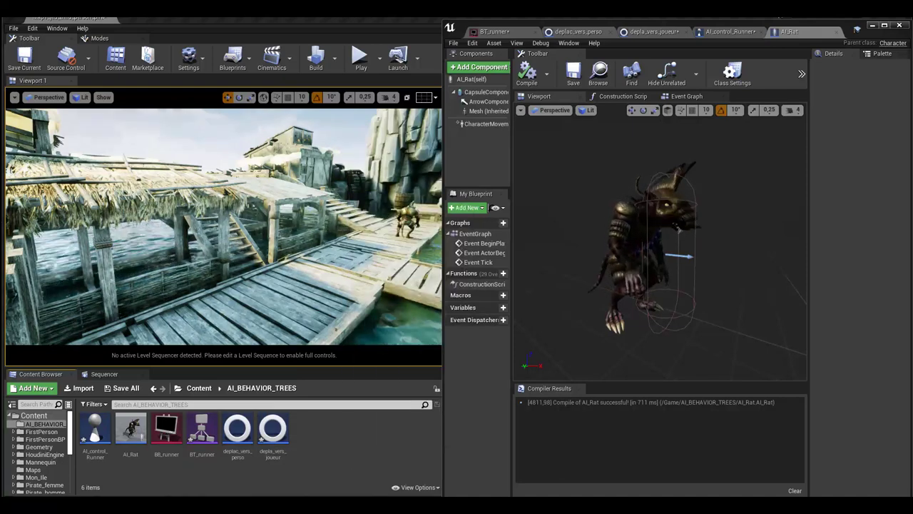
right_click(358, 446)
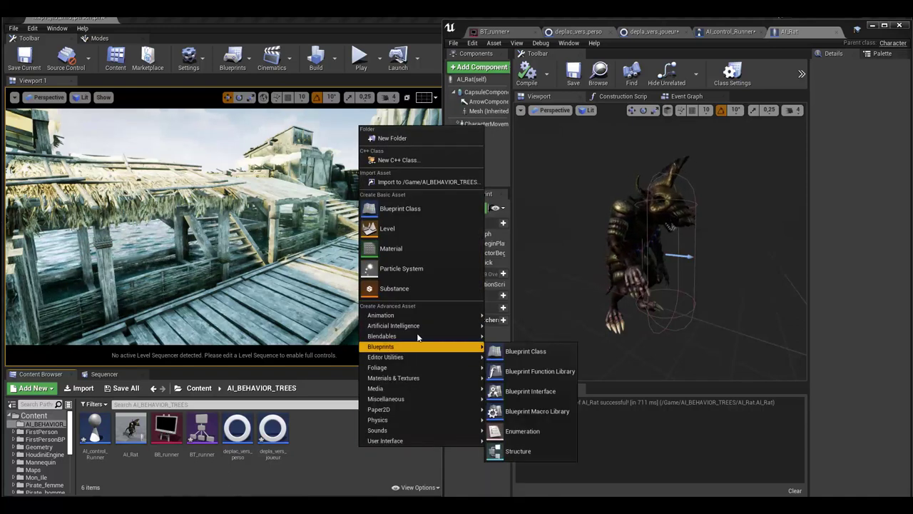
mouse_move(457, 329)
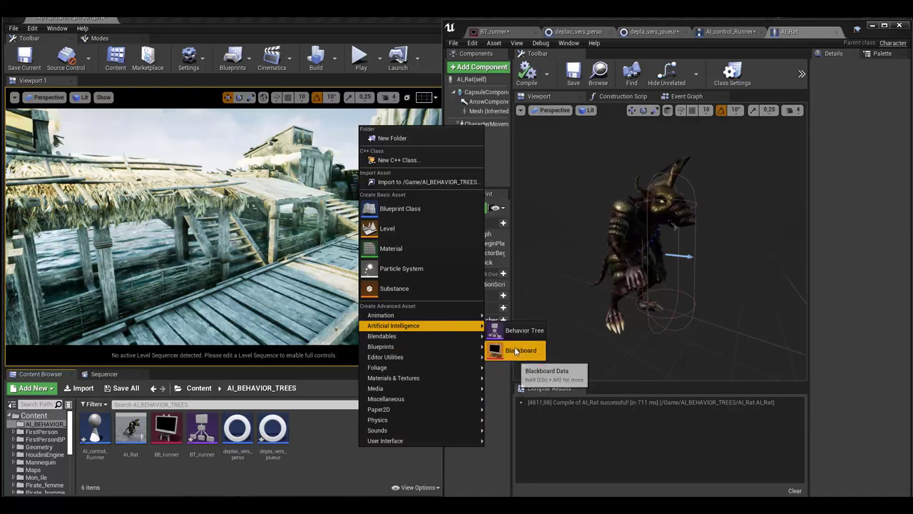
click(319, 433)
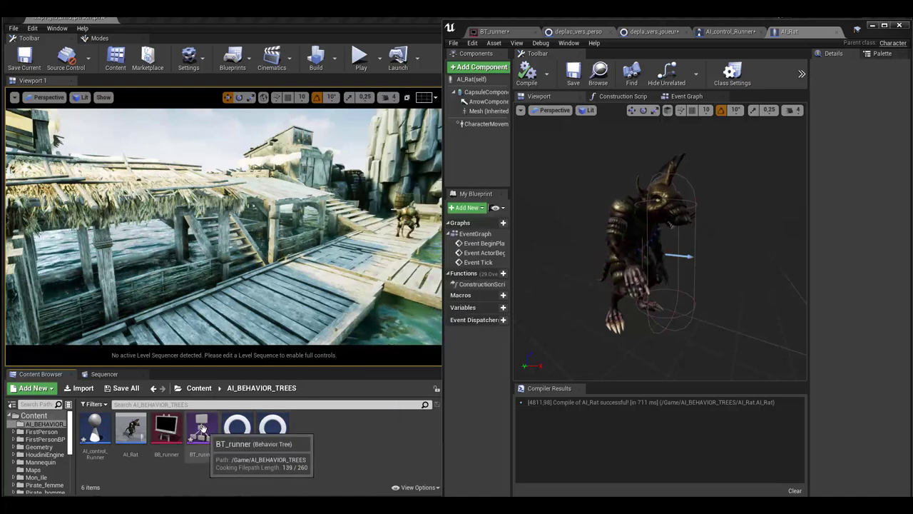
double_click(202, 429)
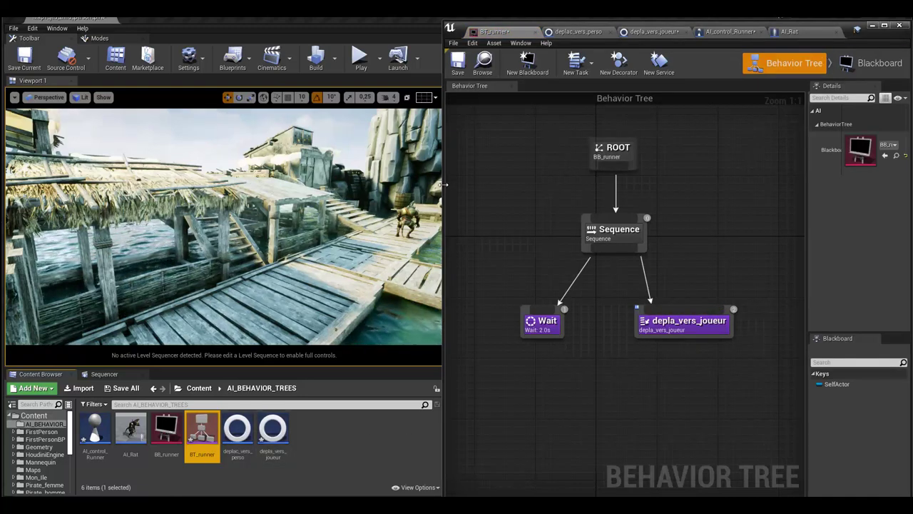
Widen the tree editor, reassign BB_runner as blackboard, and nudge depla_vers_joueur up-right
drag(443, 184, 271, 193)
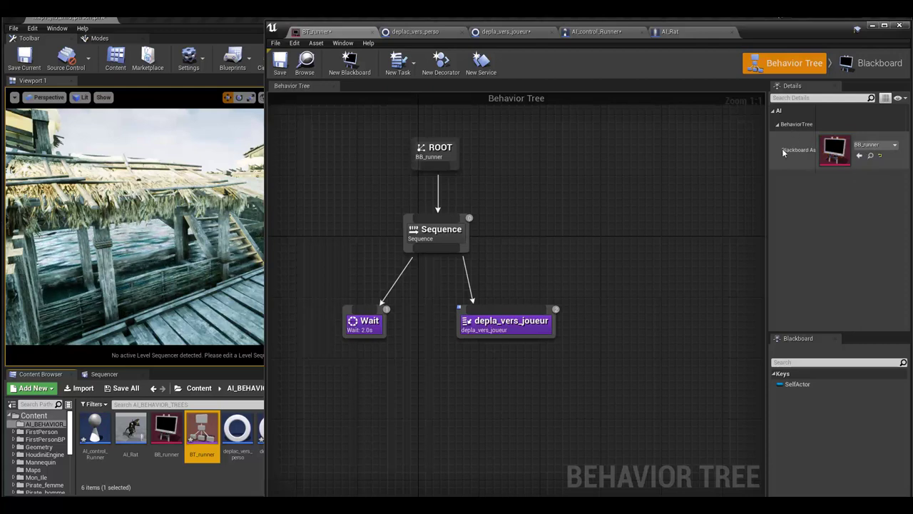
click(874, 145)
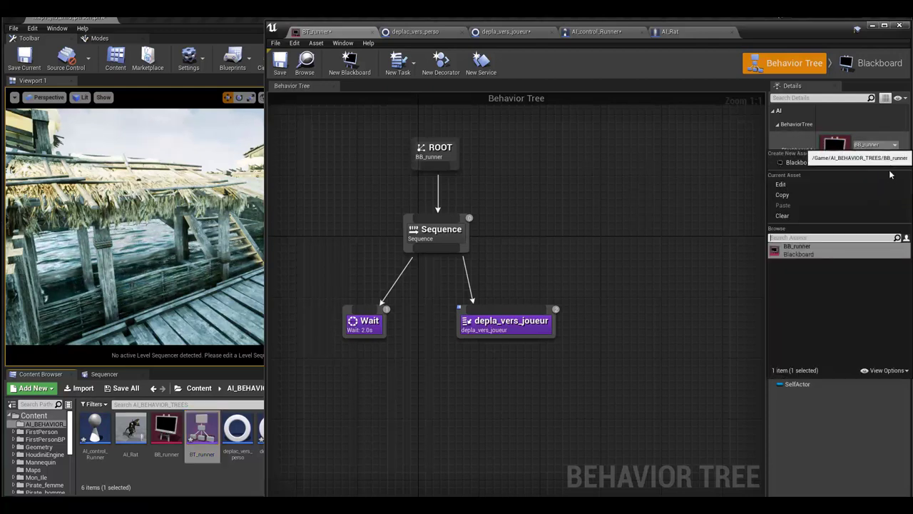
click(799, 251)
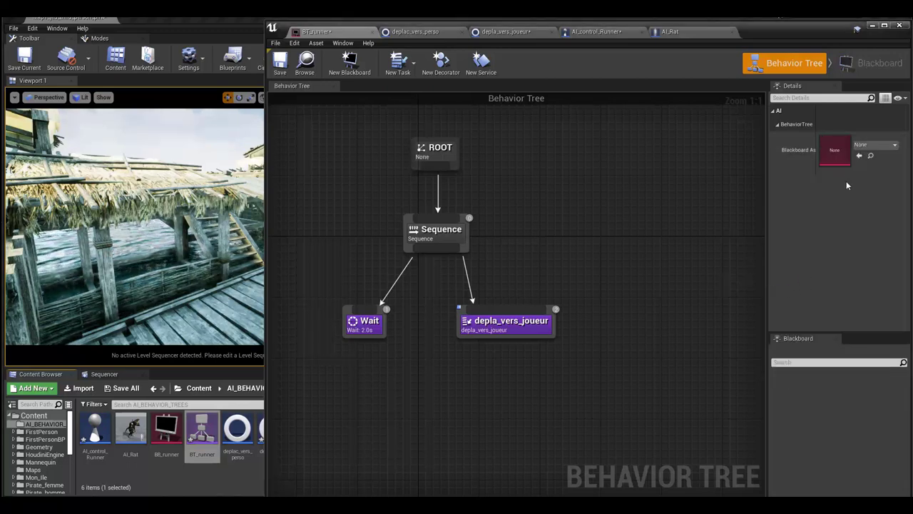
click(874, 145)
click(789, 240)
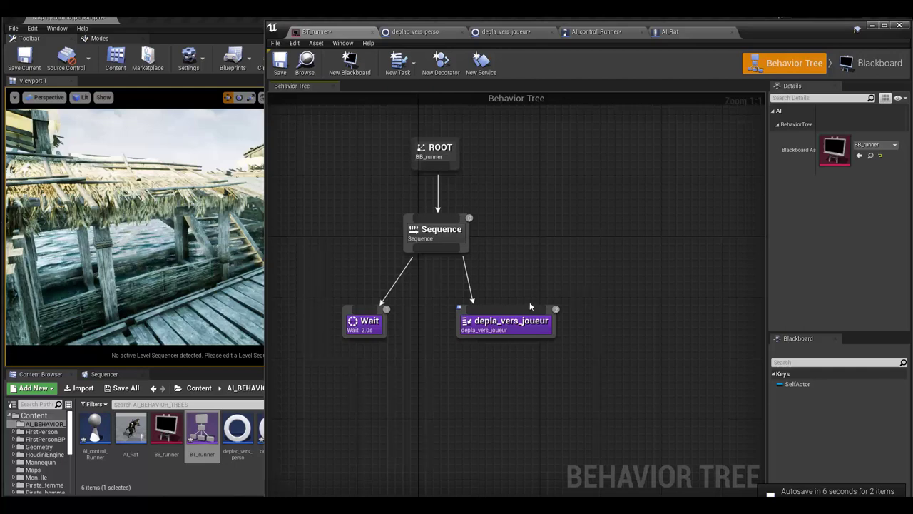
drag(550, 316, 572, 308)
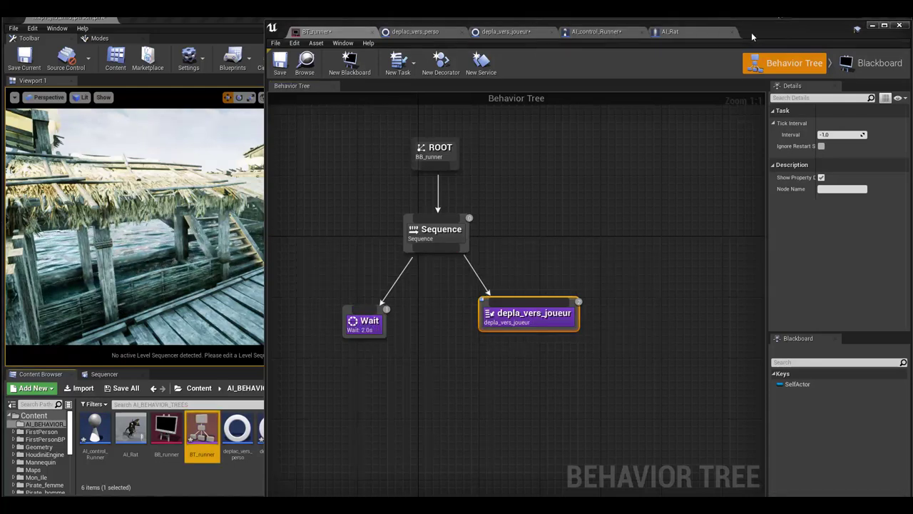
Reposition the tree window, select the depla_vers_joueur asset, and switch to Blackboard mode
drag(767, 30, 906, 28)
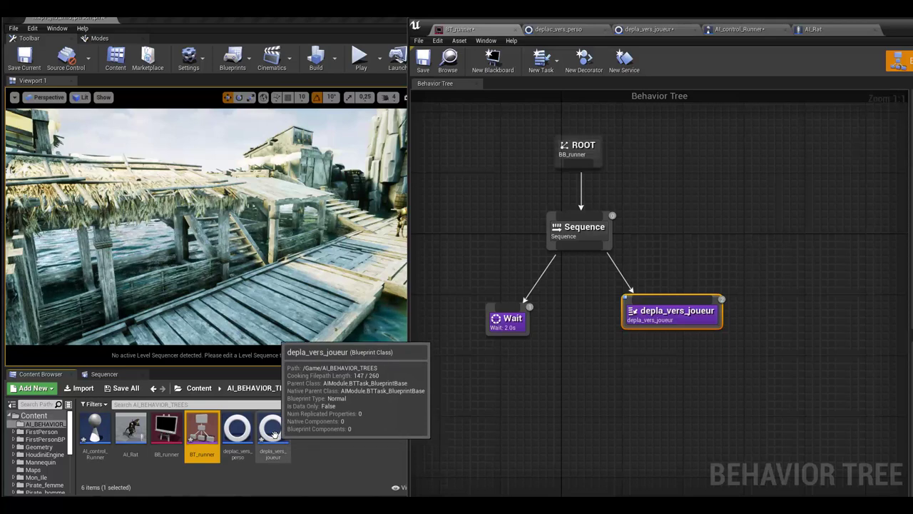
click(276, 432)
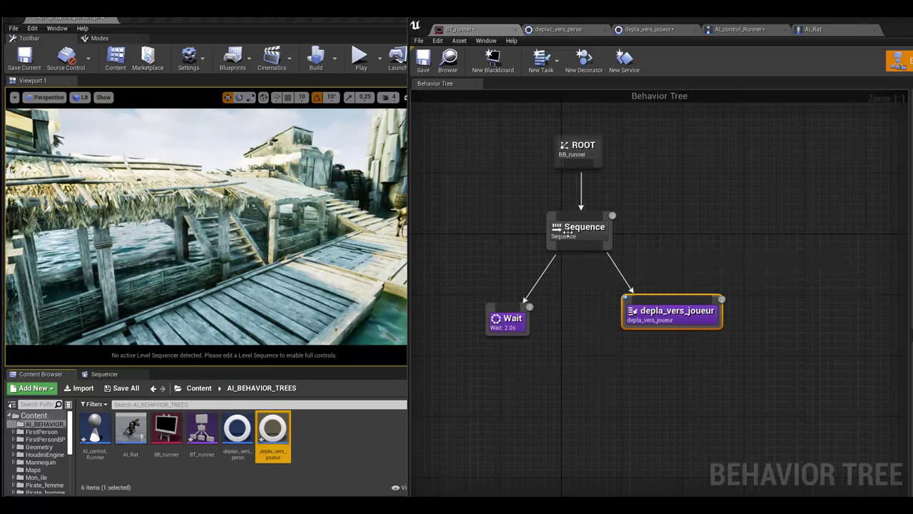
drag(904, 31, 725, 26)
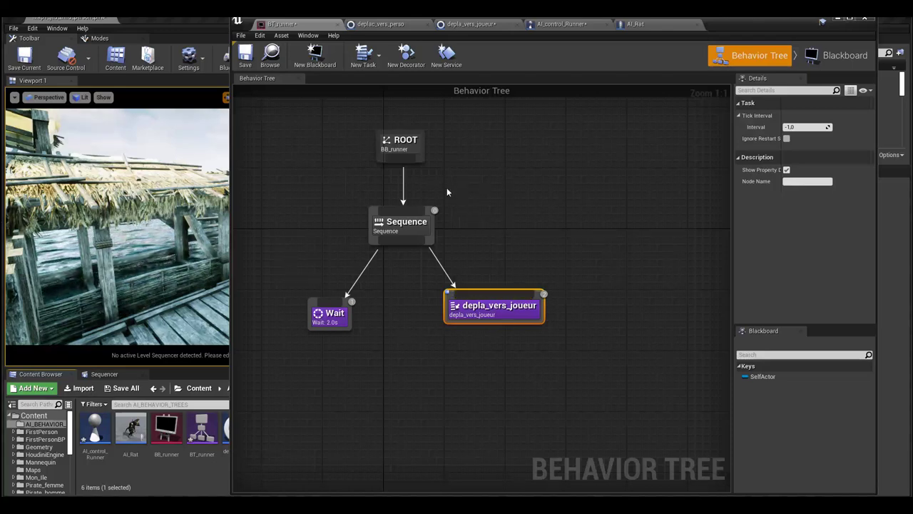
click(840, 62)
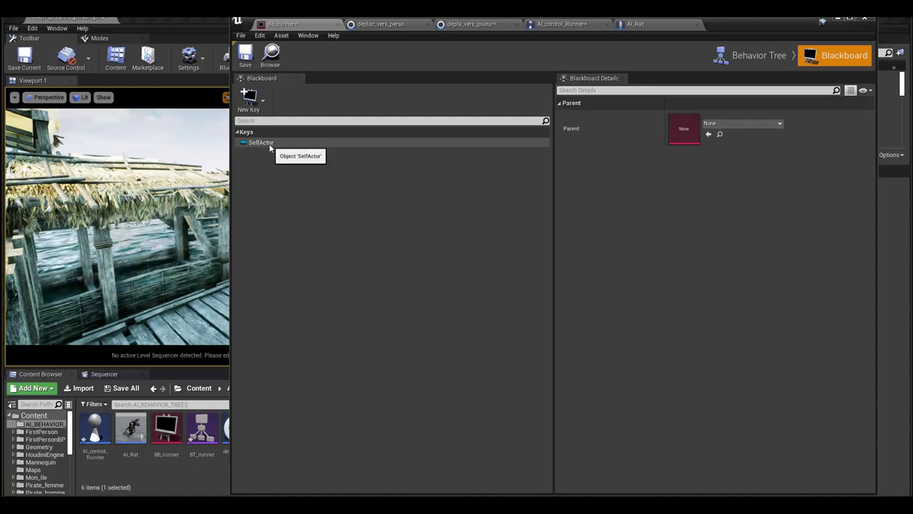
Preview the New Key type list without adding a key, then go back to Behavior Tree mode
click(265, 107)
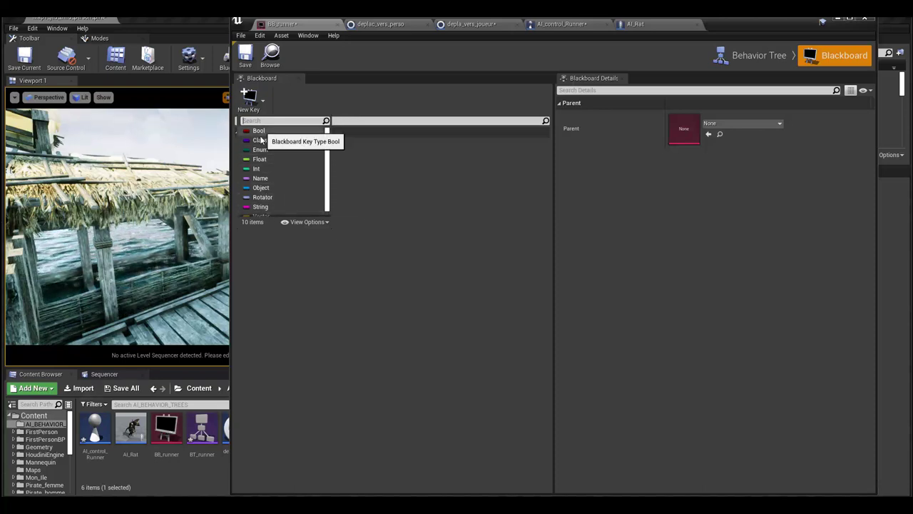
click(401, 172)
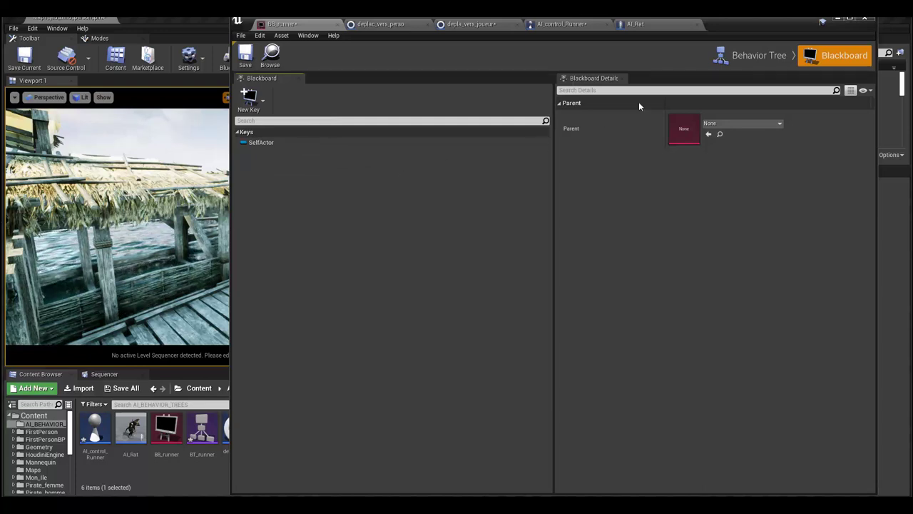
click(756, 62)
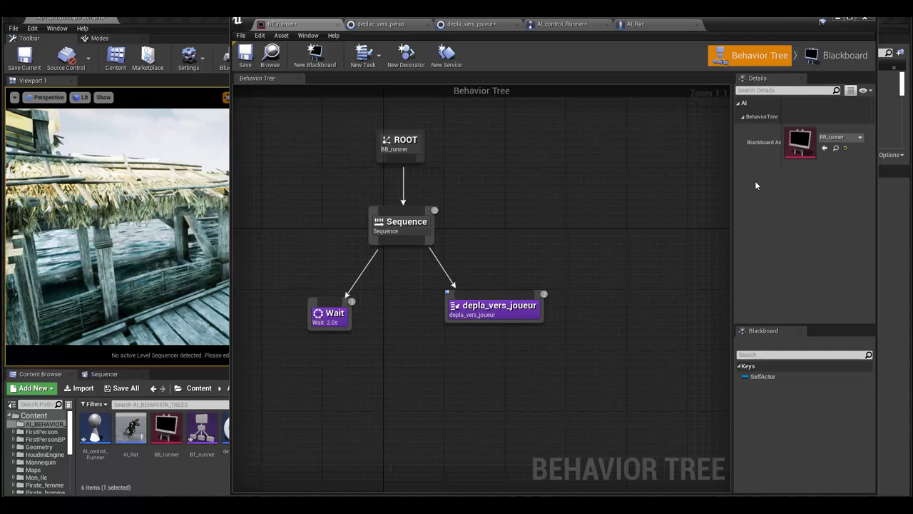
Toggle Blackboard and Behavior Tree modes, shift the tree editor right, and widen the level viewport
click(841, 65)
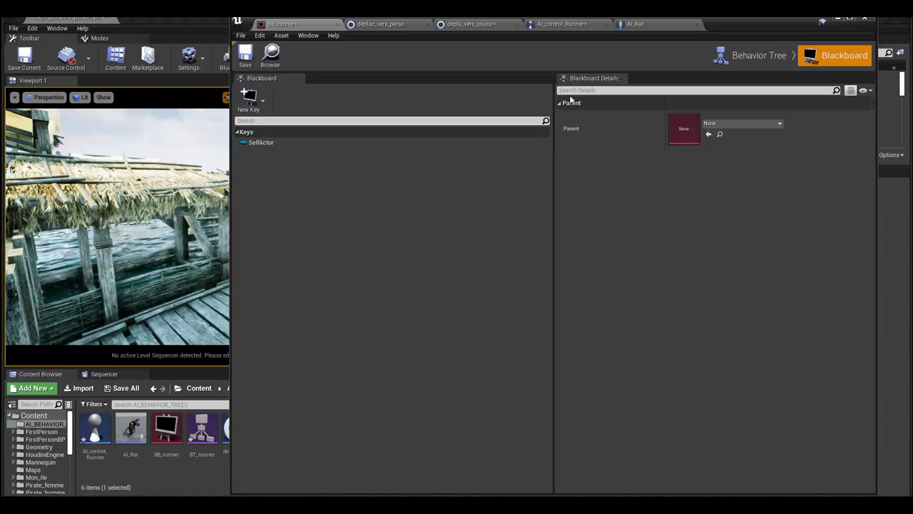
click(774, 57)
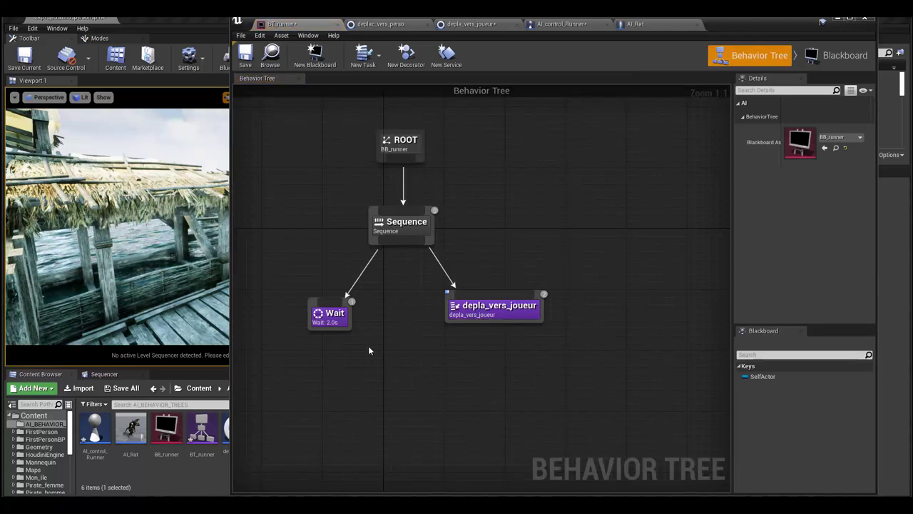
drag(747, 32, 784, 22)
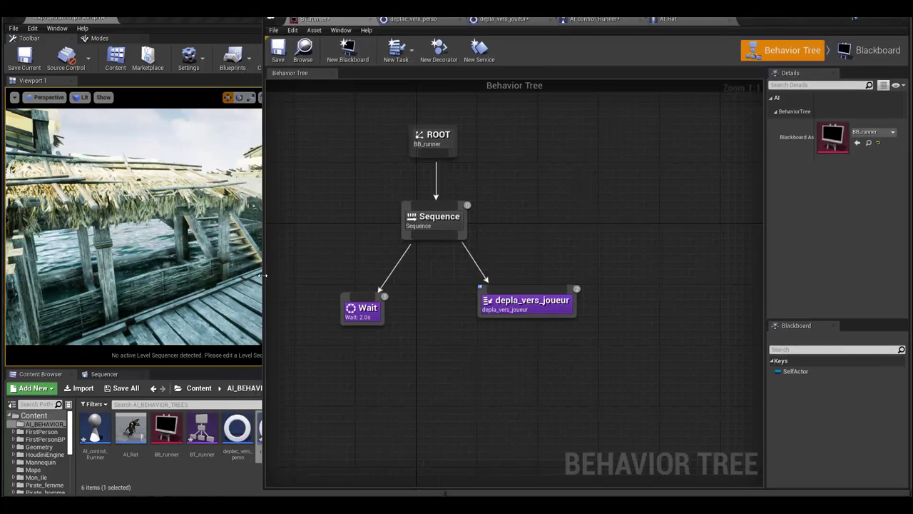
drag(262, 275, 441, 288)
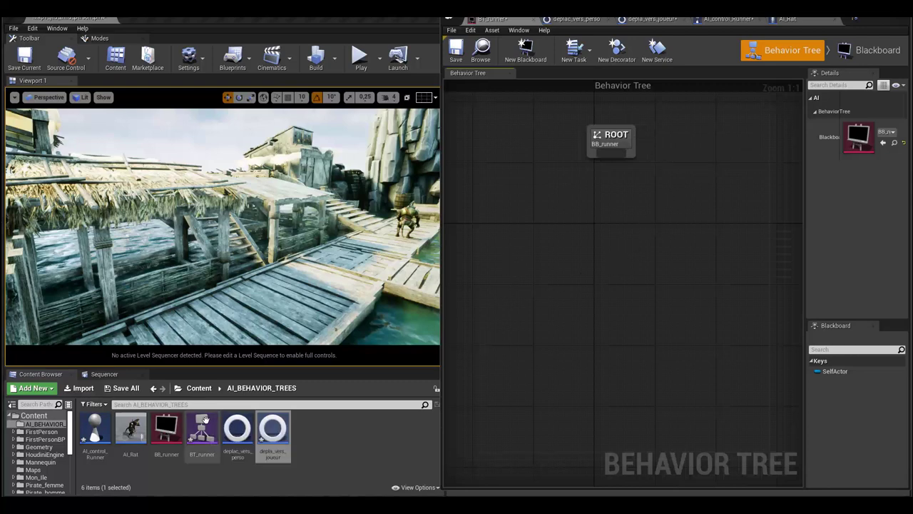
Open AI_control_Runner to view Event BeginPlay calling Run Behavior Tree on BT_runner
click(94, 433)
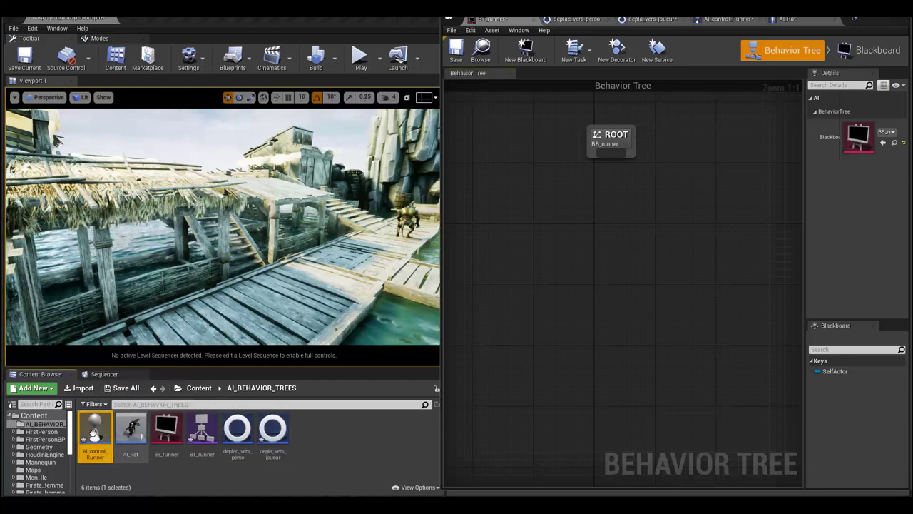
double_click(98, 430)
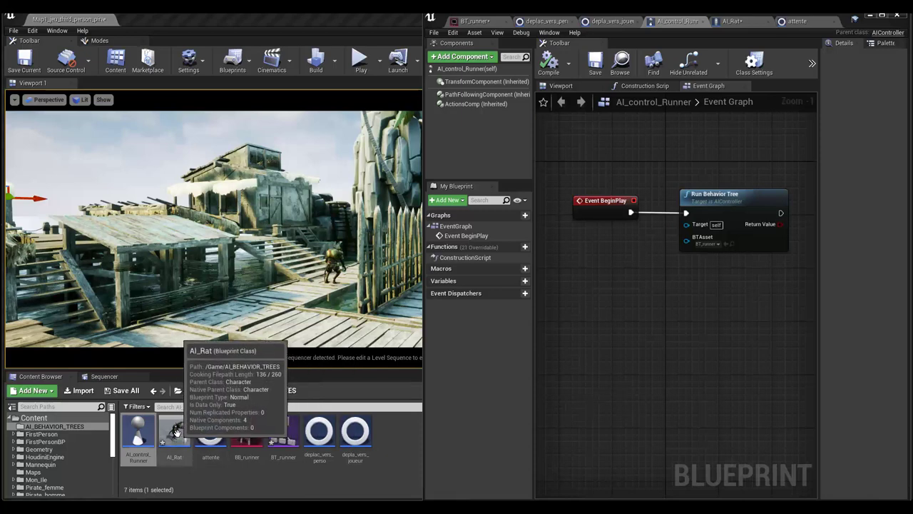
Open AI_Rat and confirm its AI Controller Class is AI_control_Runner
click(179, 436)
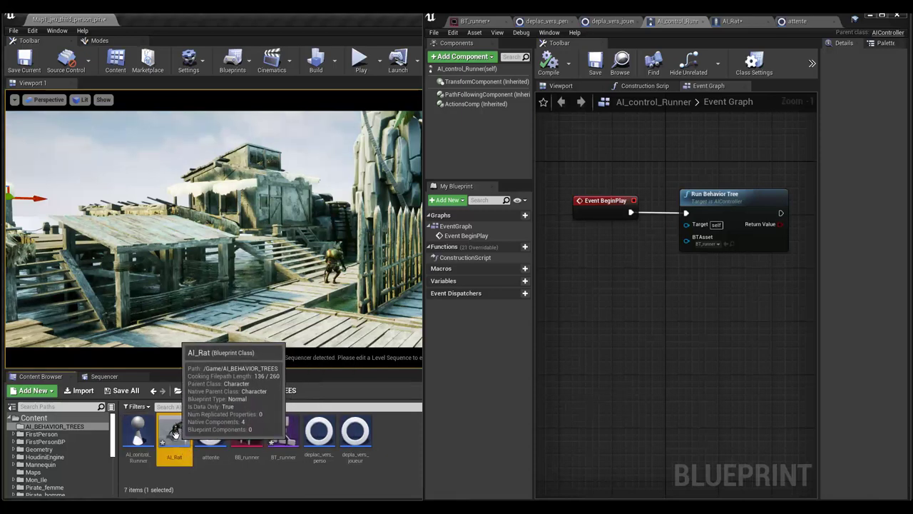
double_click(176, 433)
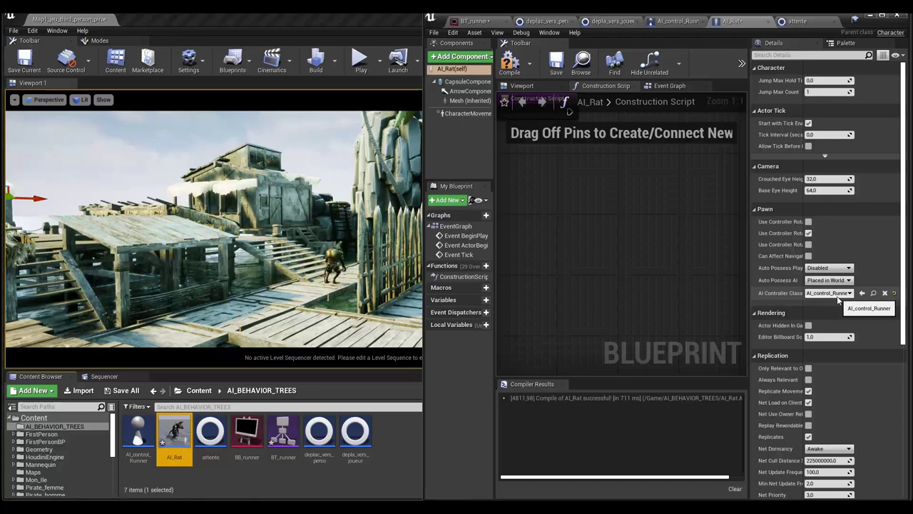
Open BT_runner, clear its Blackboard Asset, then set it back to BB_runner
double_click(285, 433)
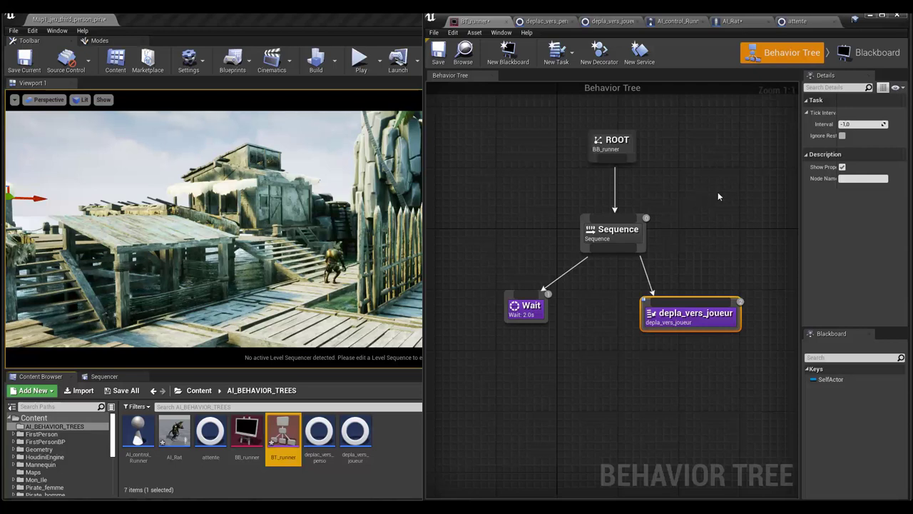
click(703, 140)
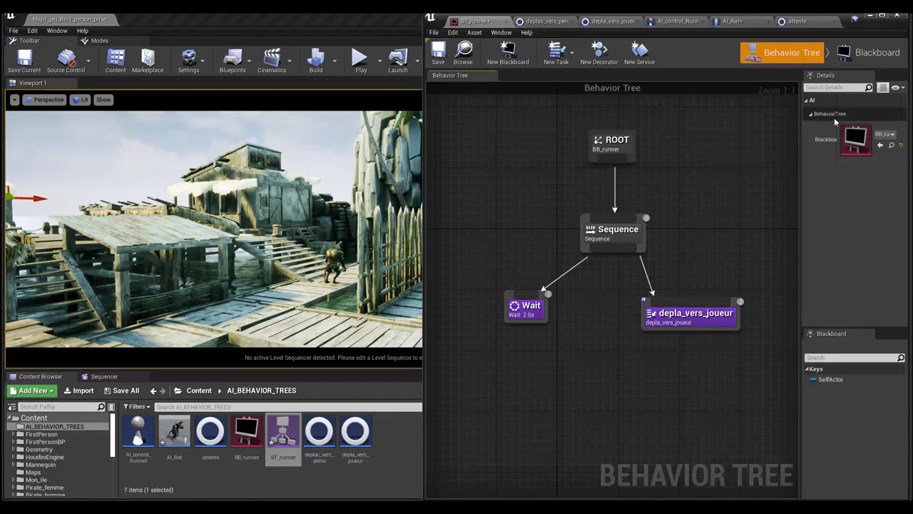
click(885, 134)
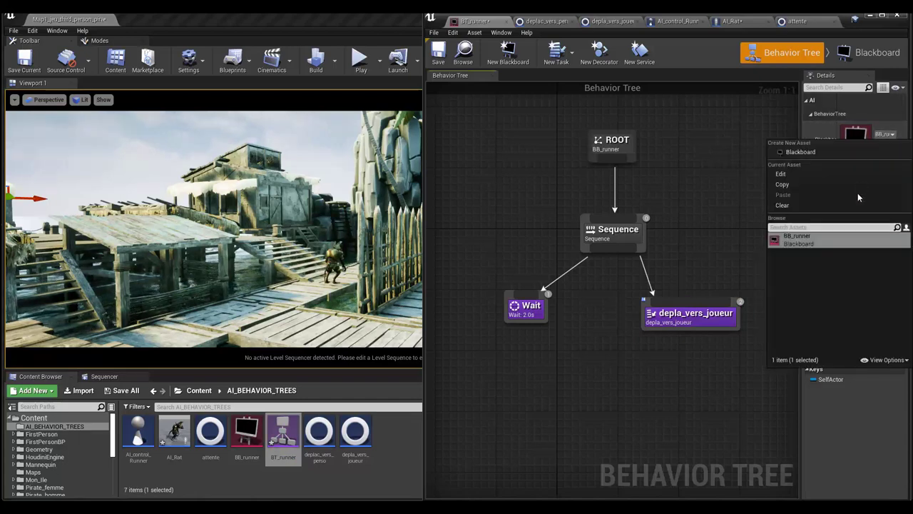
click(827, 205)
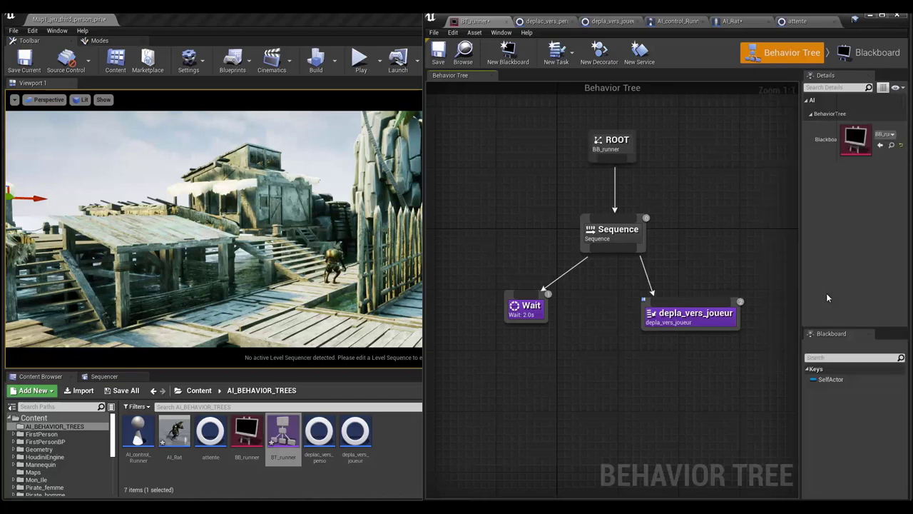
click(887, 136)
click(807, 234)
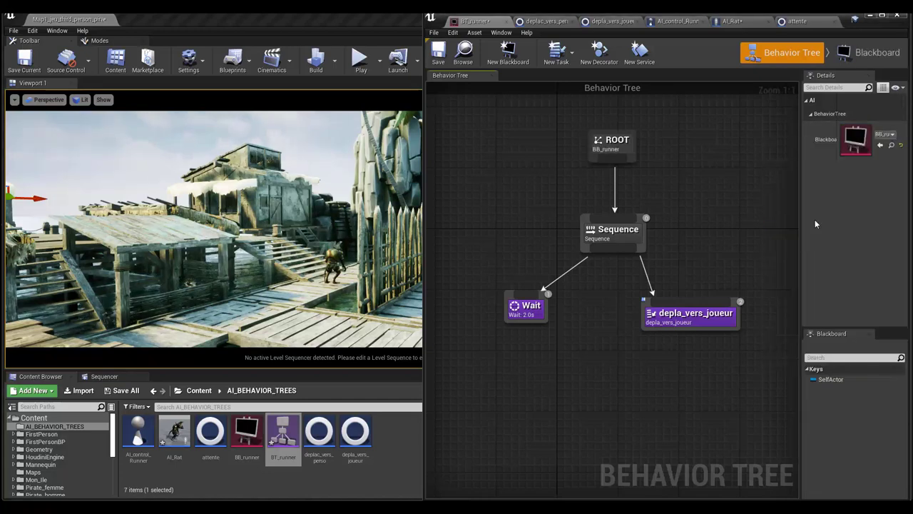
click(864, 57)
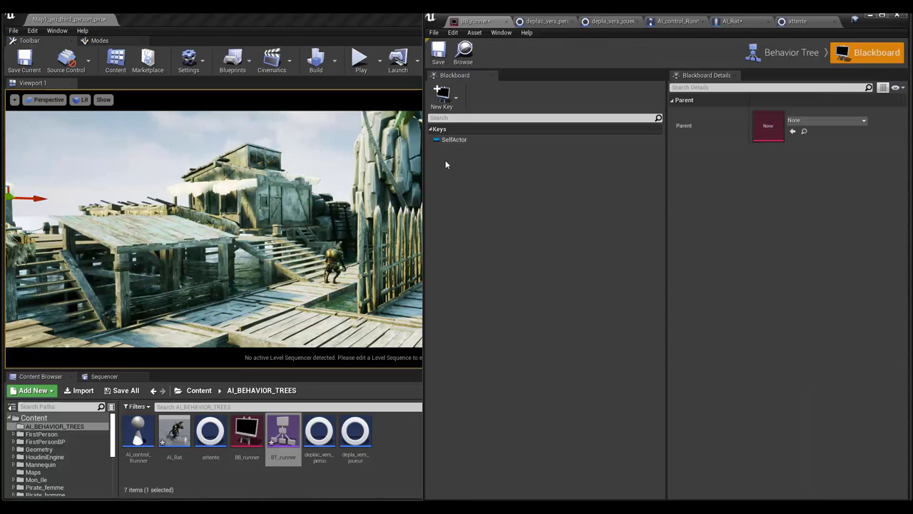
click(457, 106)
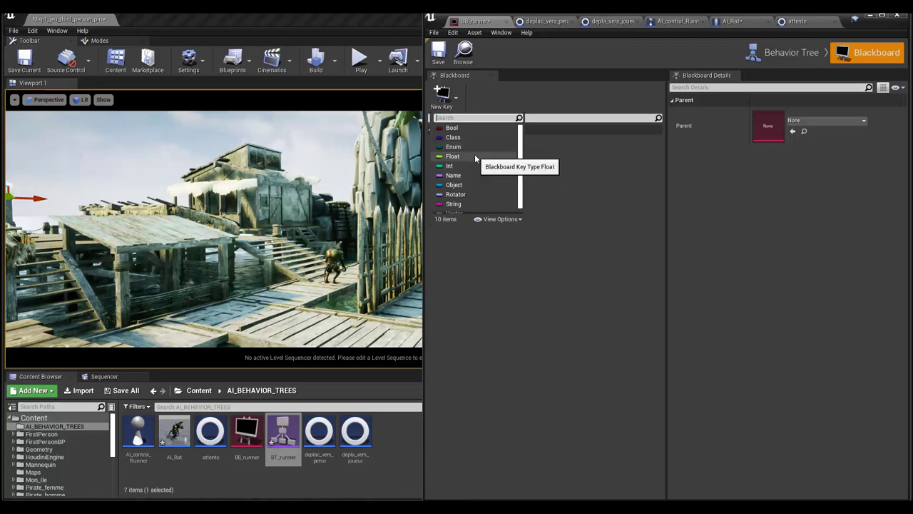
click(608, 185)
click(785, 52)
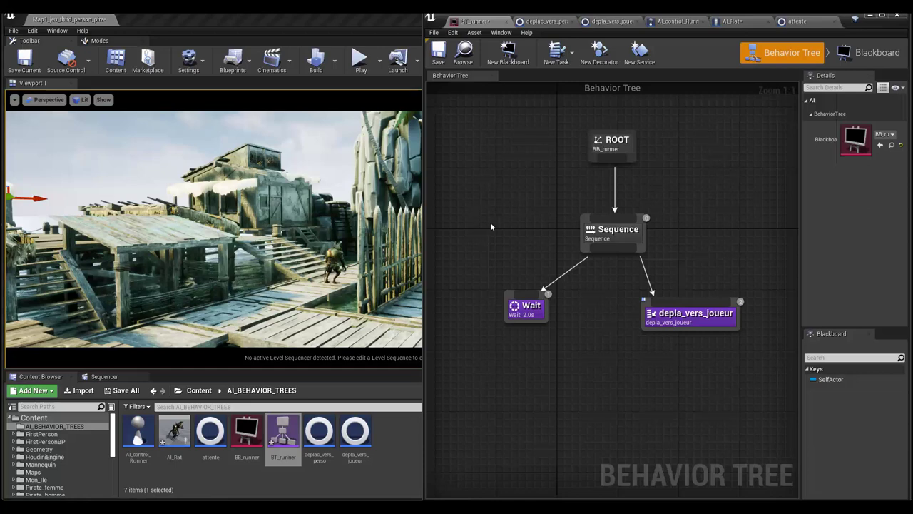
Delete the Sequence, Wait and depla_vers_joueur nodes, then force-delete the attente task asset
drag(474, 206, 757, 367)
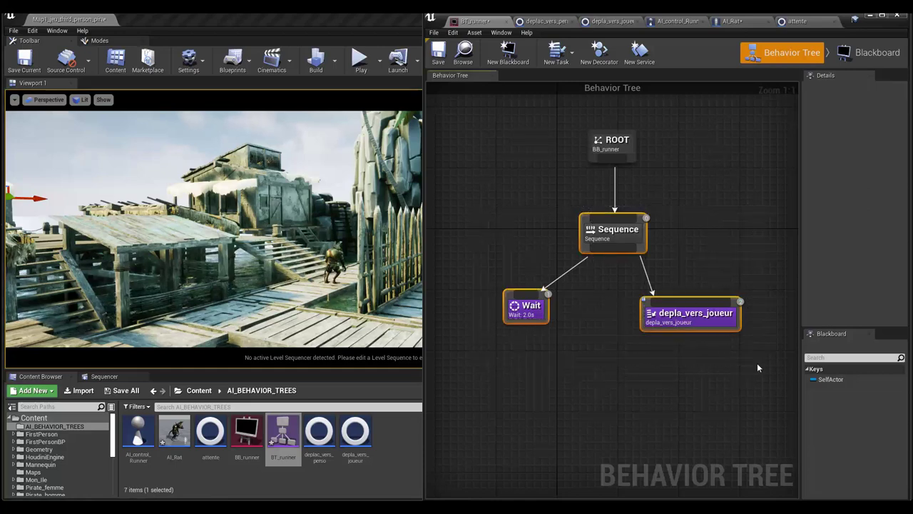
key(Delete)
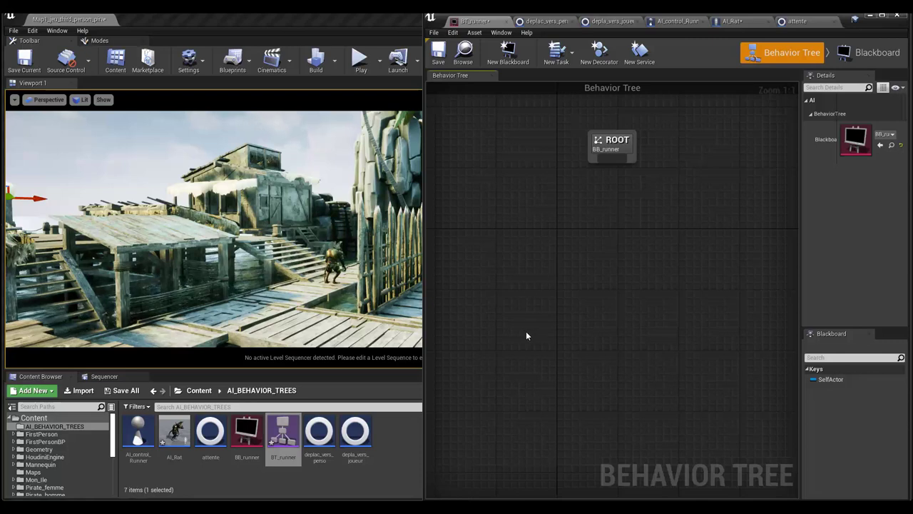
click(213, 446)
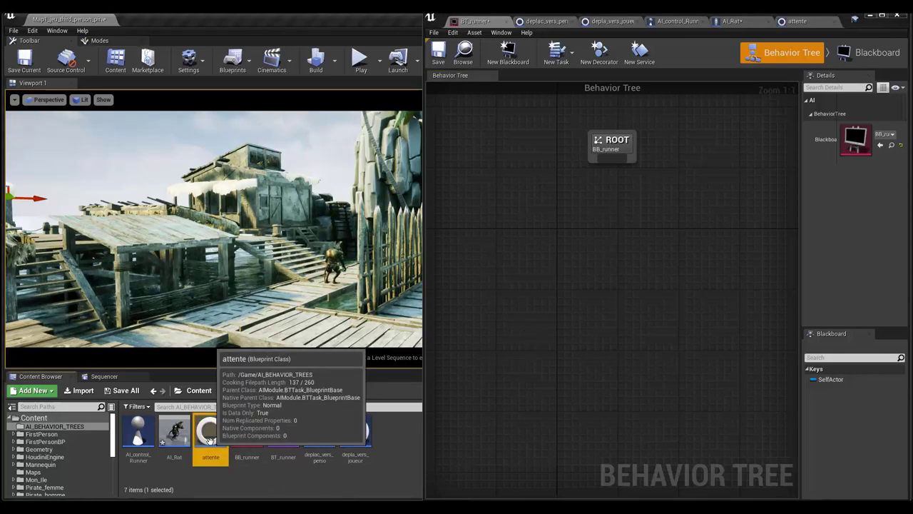
key(Delete)
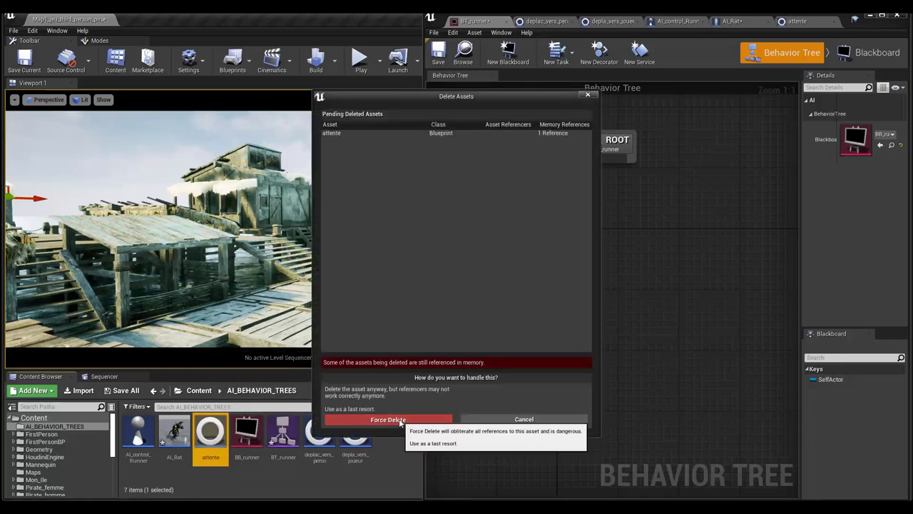
click(398, 419)
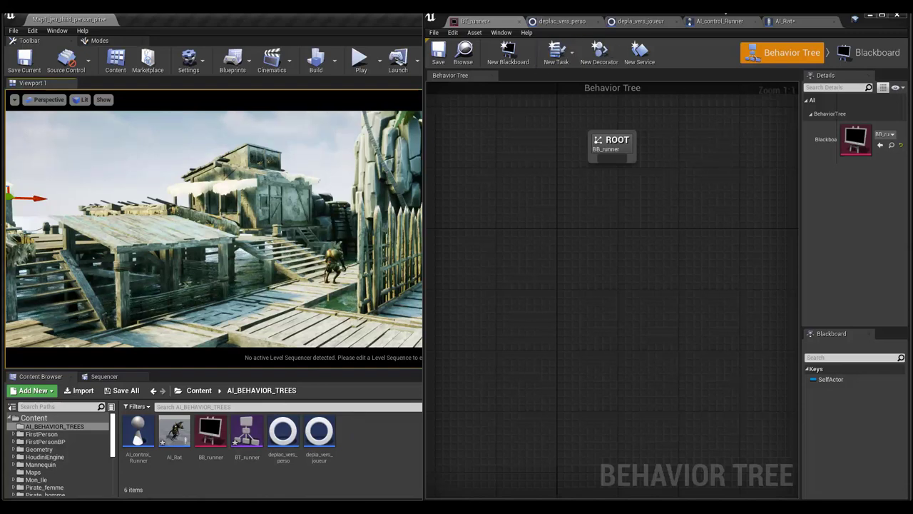
Minimize the Behavior Tree editor, show the Modes panel, and open the viewport's Show flags list
click(870, 14)
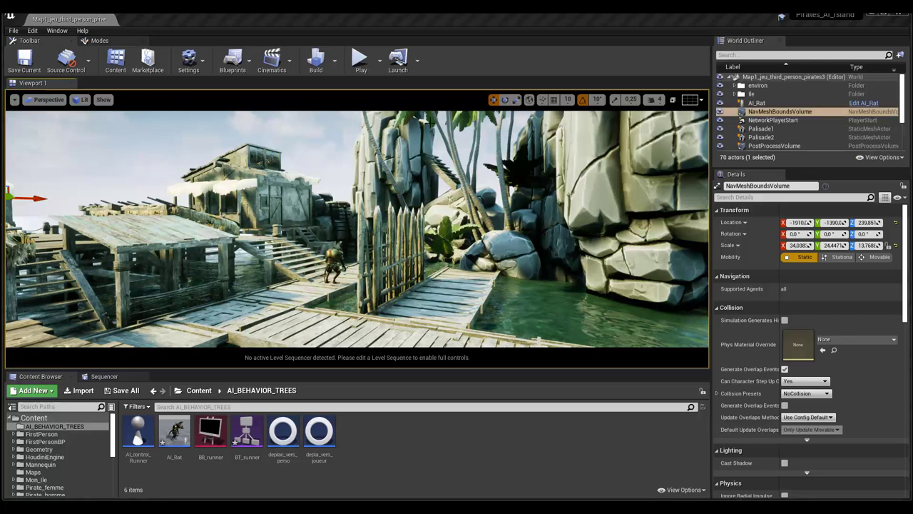
click(99, 41)
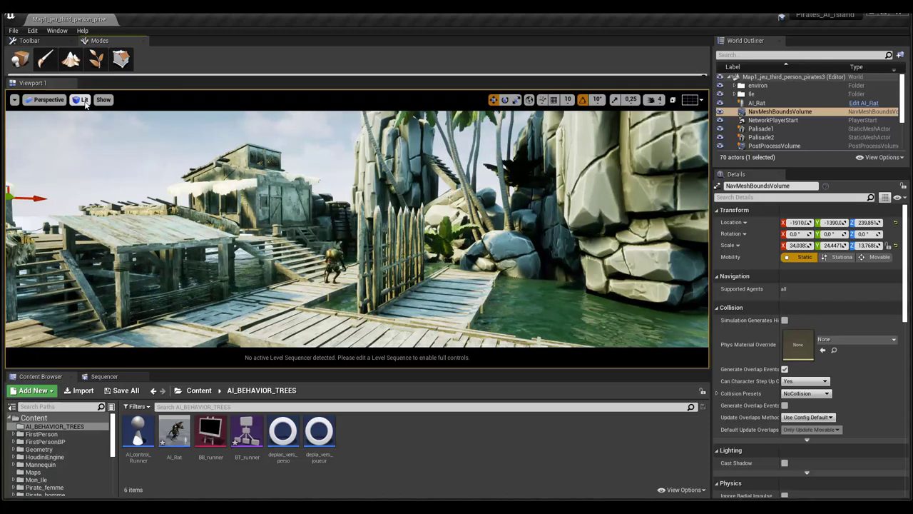
right_drag(104, 139, 143, 147)
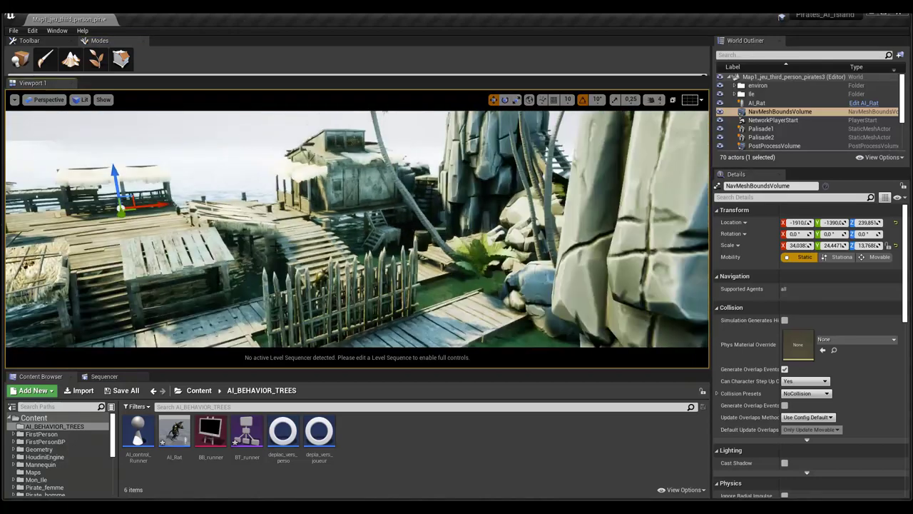
click(84, 100)
click(104, 100)
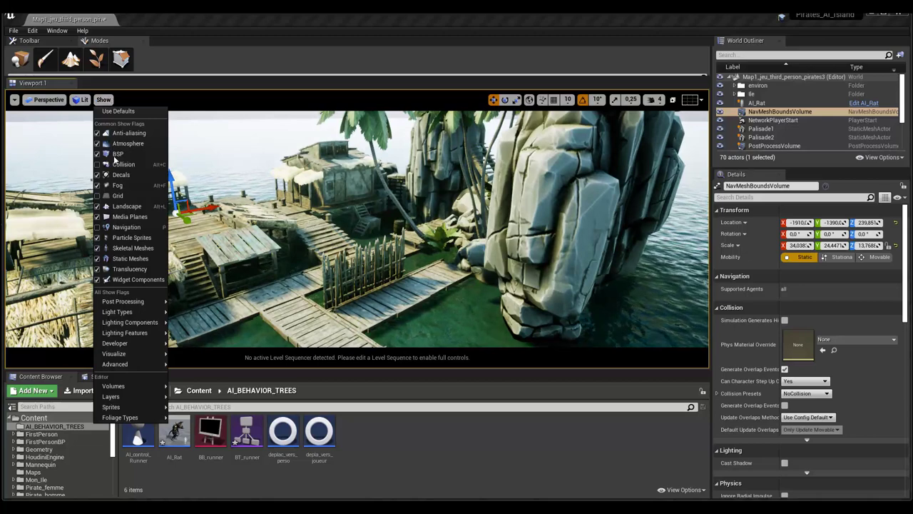
Enable Show > Navigation to display the green navmesh and select the NavMeshBoundsVolume
click(125, 229)
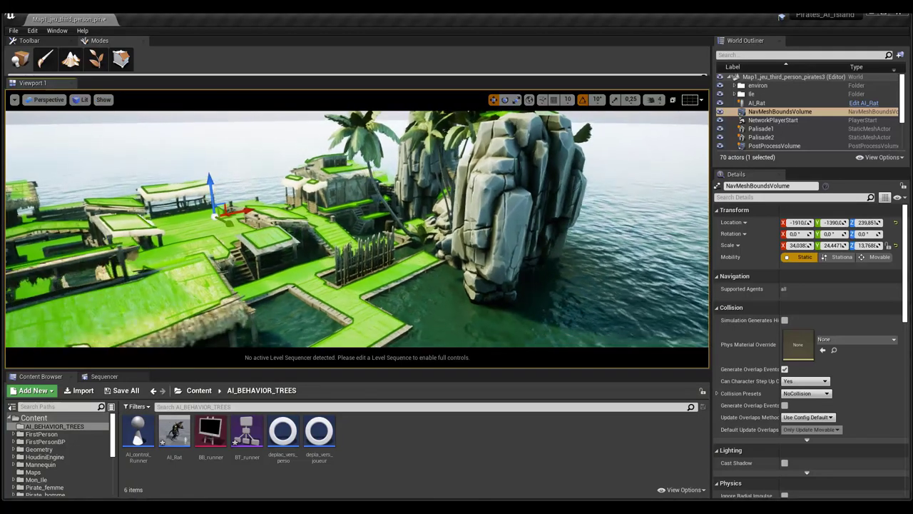
right_drag(311, 275, 665, 203)
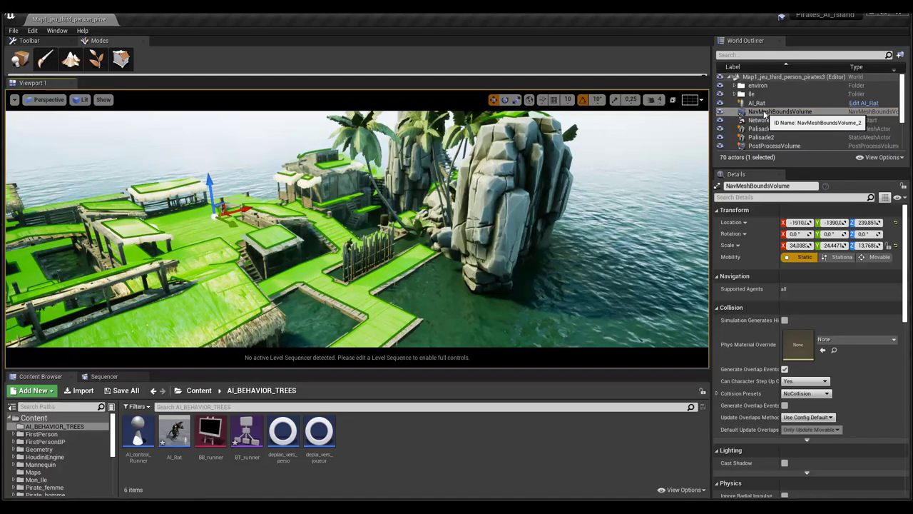
click(809, 112)
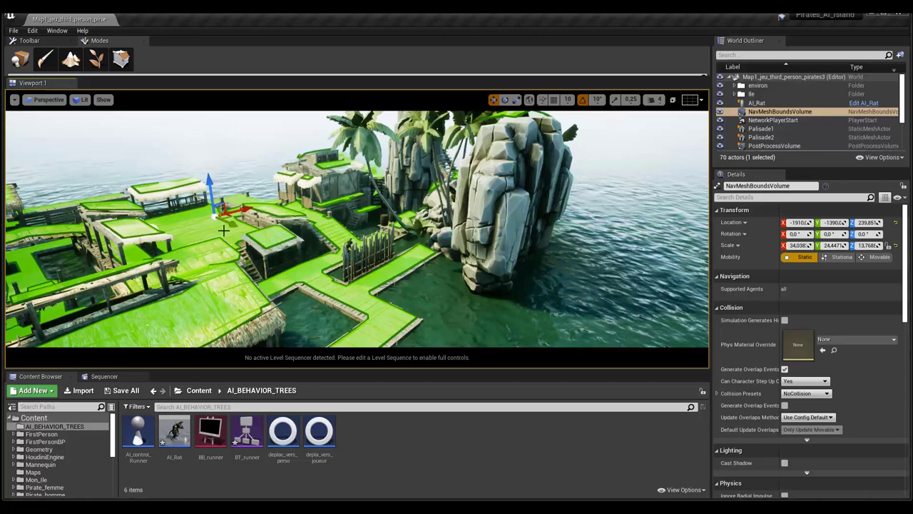
mouse_move(258, 245)
mouse_down()
mouse_move(258, 179)
mouse_move(236, 178)
mouse_up()
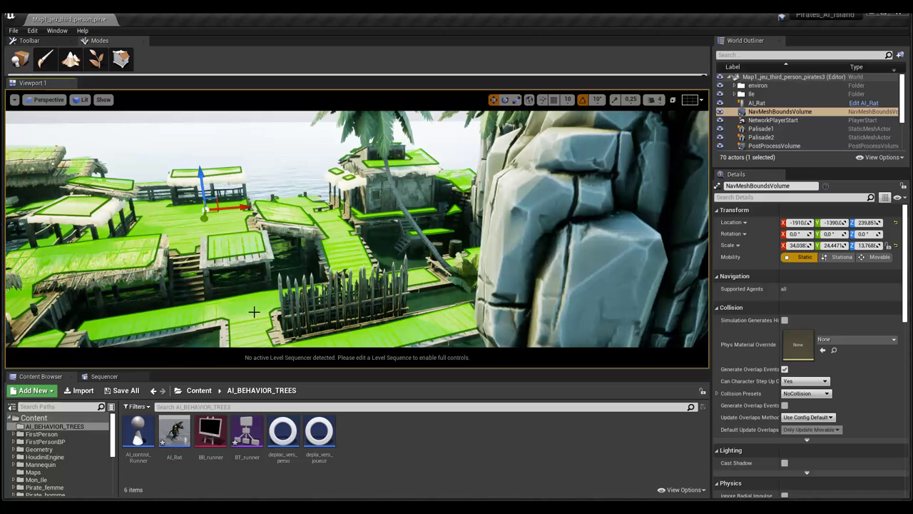
mouse_move(253, 312)
right_down()
mouse_move(271, 335)
mouse_move(299, 331)
right_up()
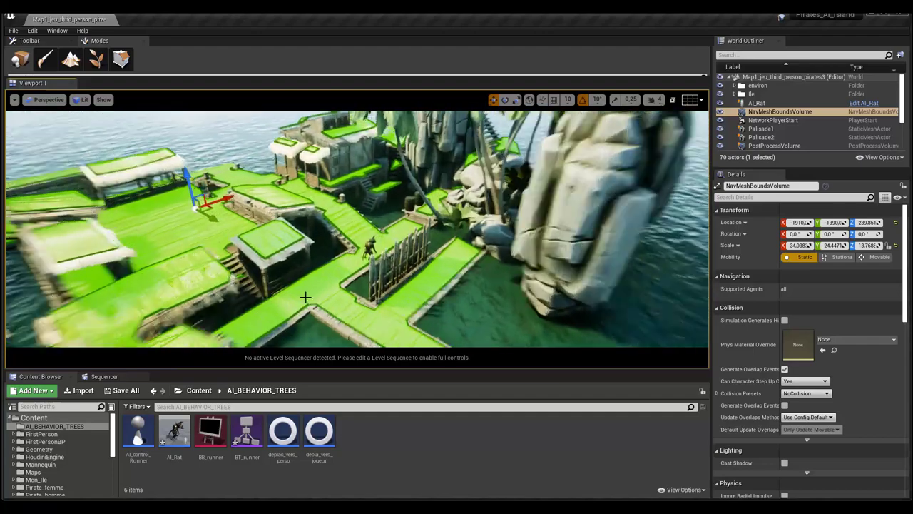
right_drag(300, 332, 367, 246)
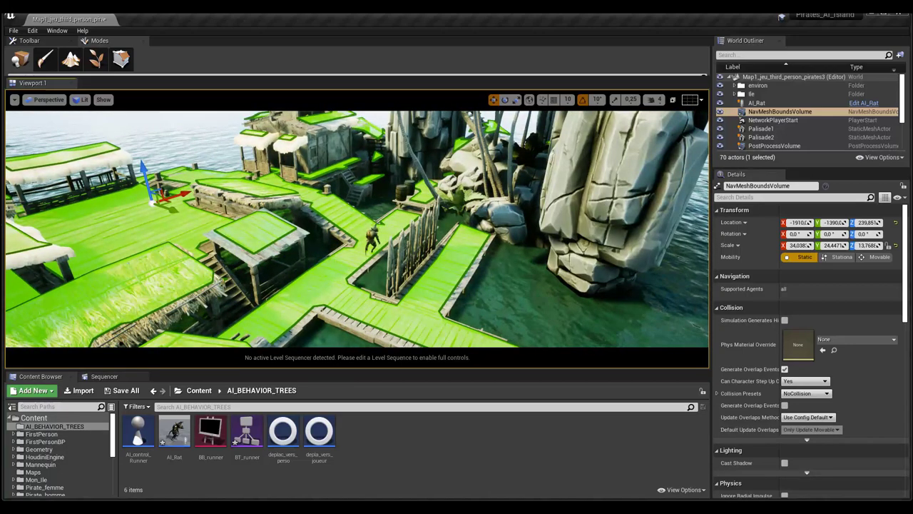
right_drag(339, 262, 240, 226)
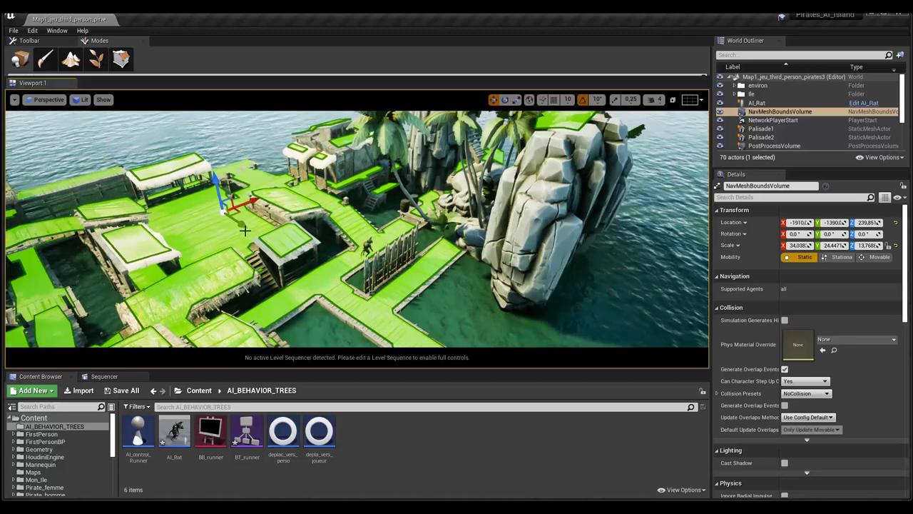
Test-move the NavMeshBoundsVolume, undo it with Ctrl+Z, and drag the Behavior Tree window back
drag(241, 226, 402, 350)
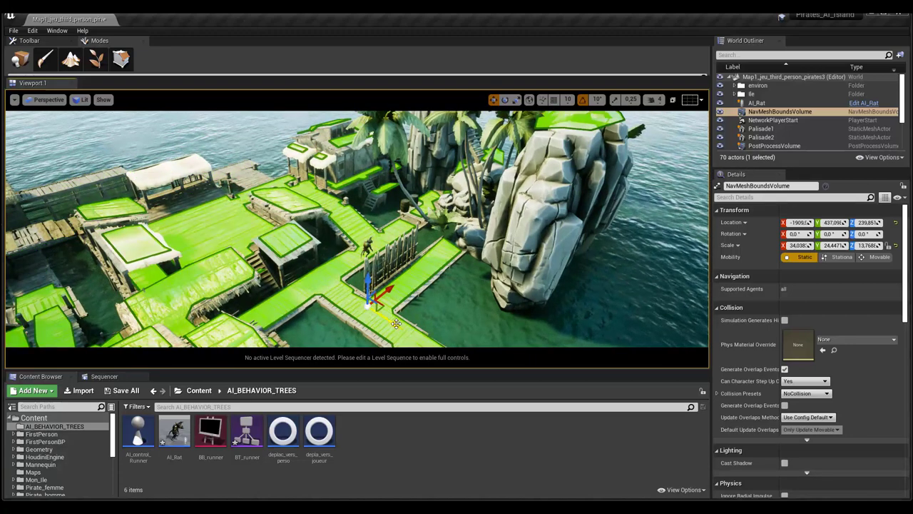
drag(396, 323, 493, 344)
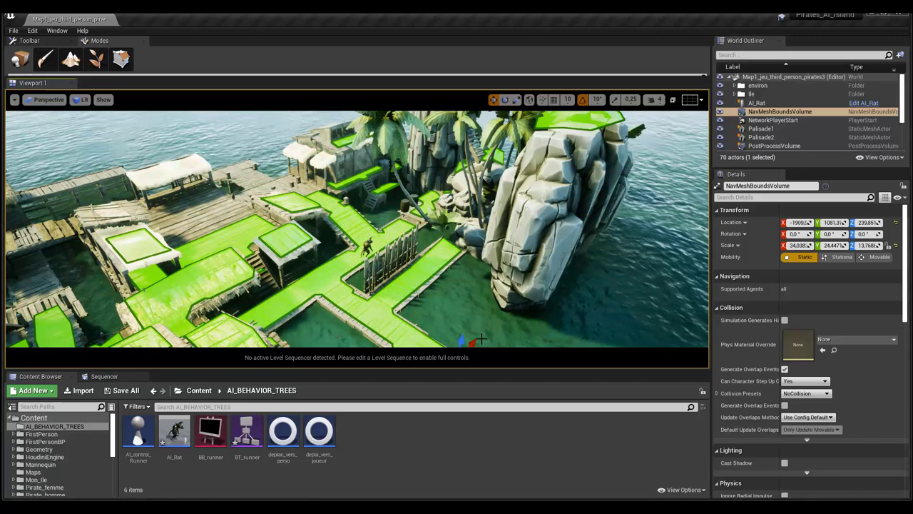
right_drag(424, 292, 457, 337)
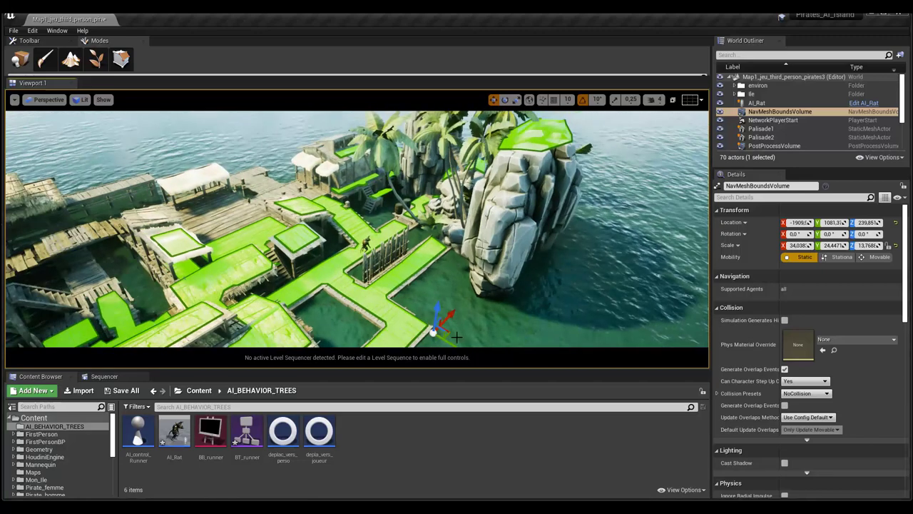
key(ctrl+z)
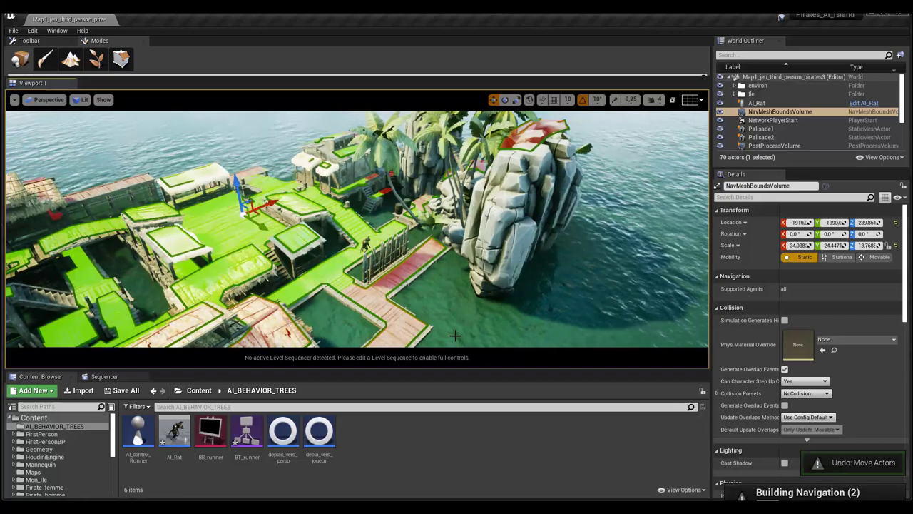
mouse_move(438, 337)
right_down()
mouse_move(456, 328)
mouse_move(428, 336)
right_up()
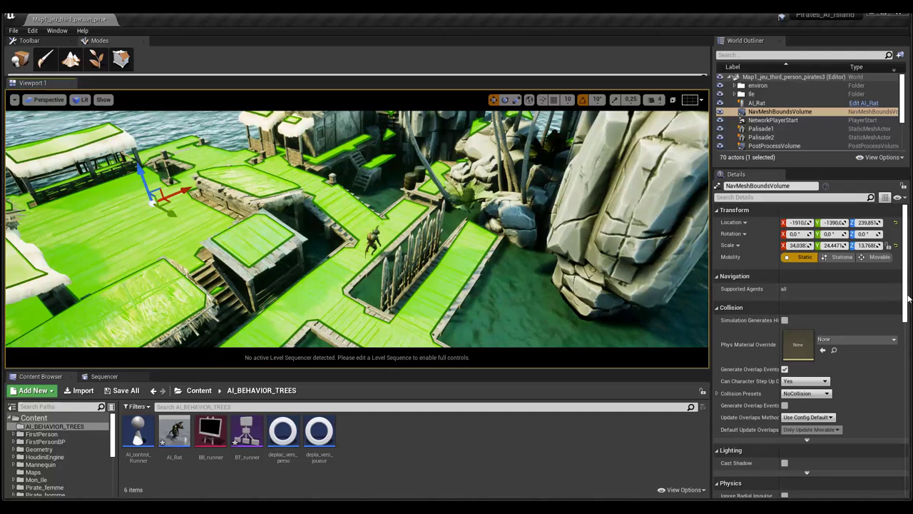
drag(909, 299, 909, 347)
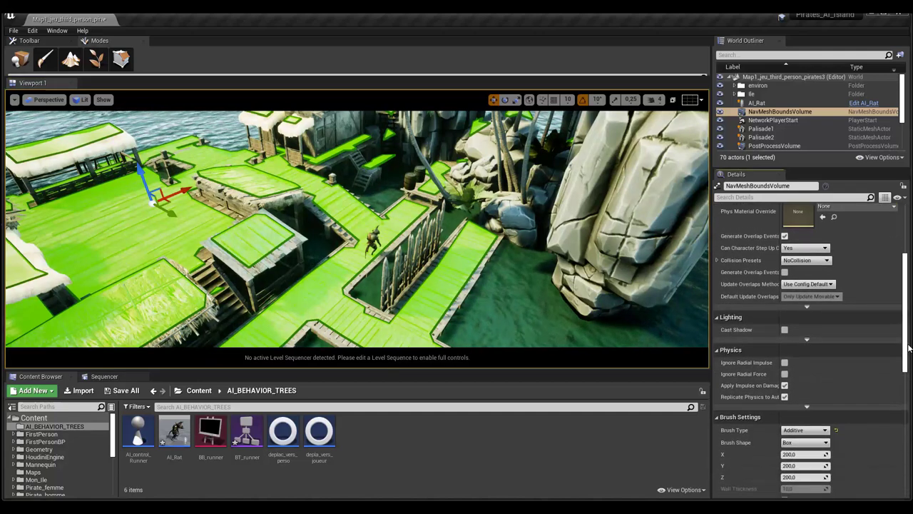
mouse_move(909, 347)
mouse_down()
mouse_move(910, 460)
mouse_move(910, 292)
mouse_up()
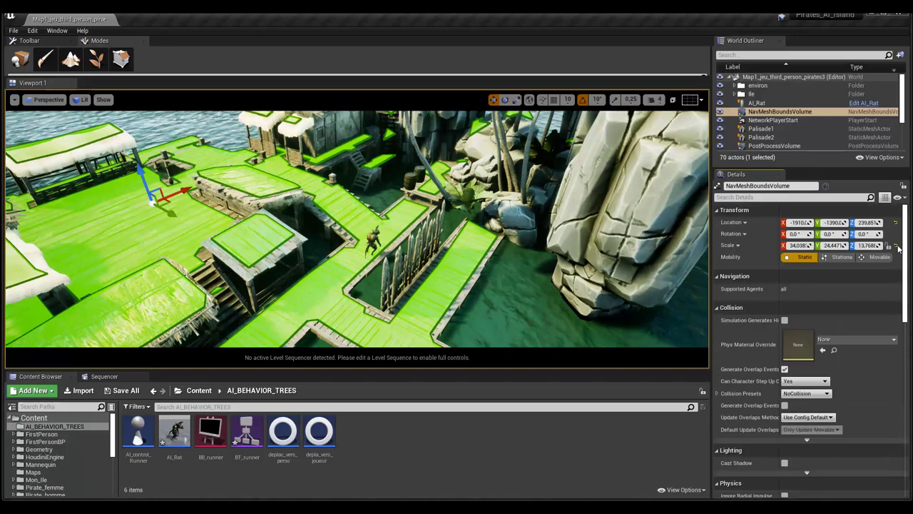
mouse_move(357, 228)
right_down()
mouse_move(307, 235)
mouse_move(314, 229)
right_up()
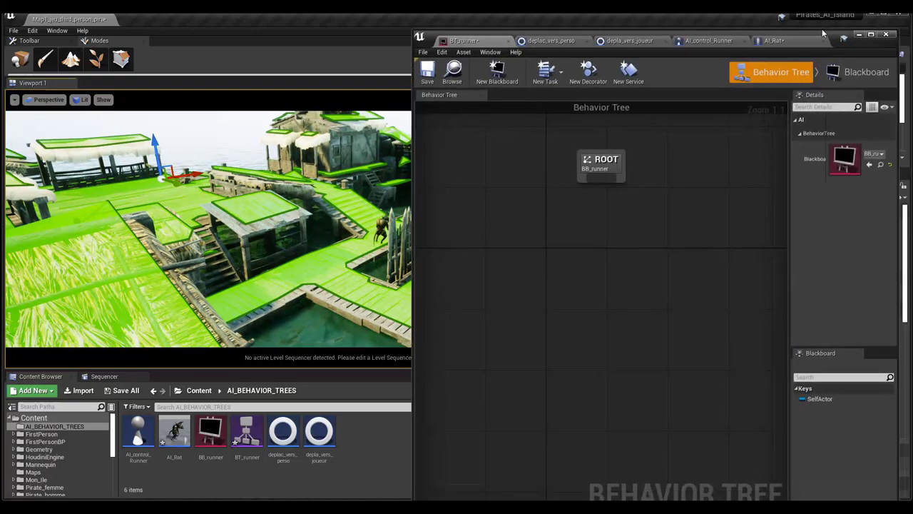
drag(823, 34, 838, 15)
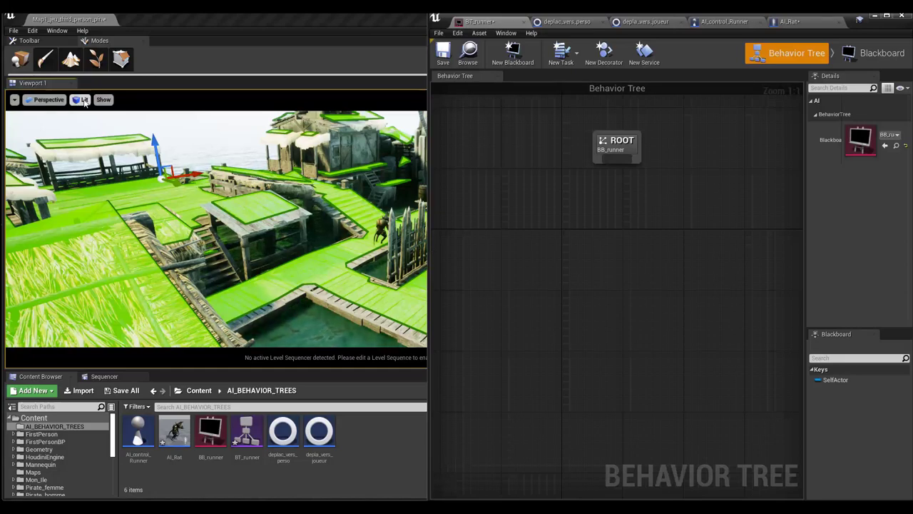
Nudge BT_runner's ROOT node up slightly in the graph
right_drag(214, 228, 214, 229)
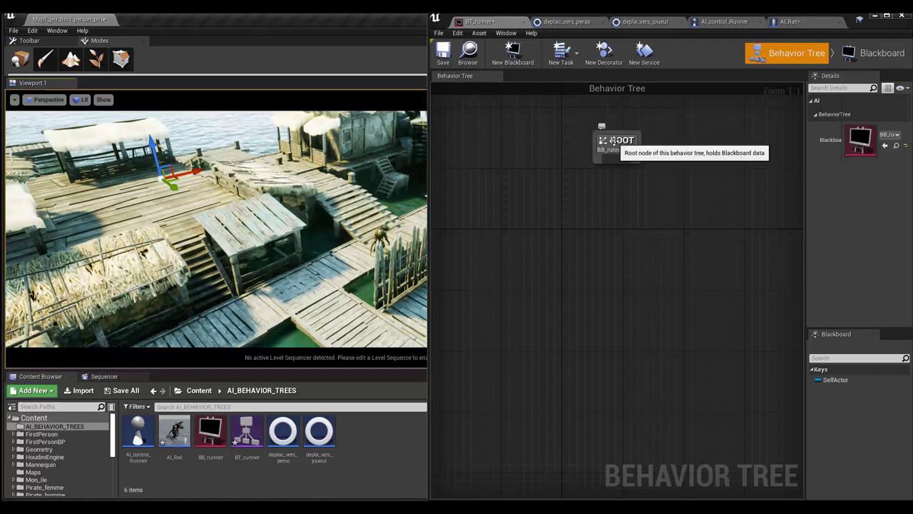
mouse_move(618, 156)
mouse_down()
mouse_move(618, 148)
mouse_move(617, 220)
mouse_up()
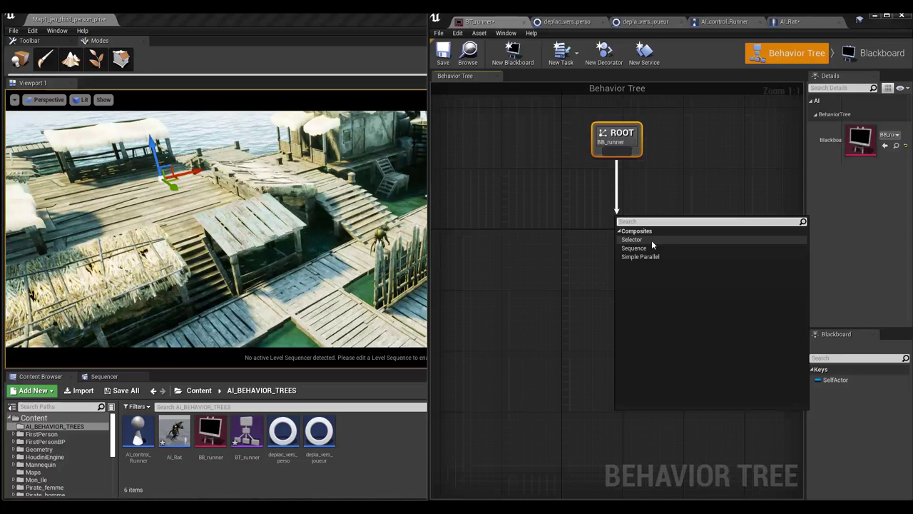
Add a Sequence below ROOT with a Wait task beneath it
click(641, 248)
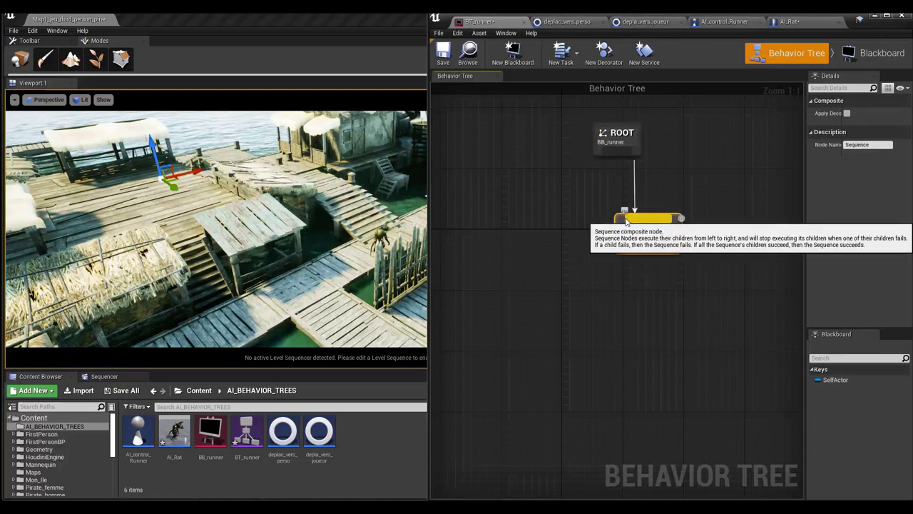
drag(621, 241, 583, 233)
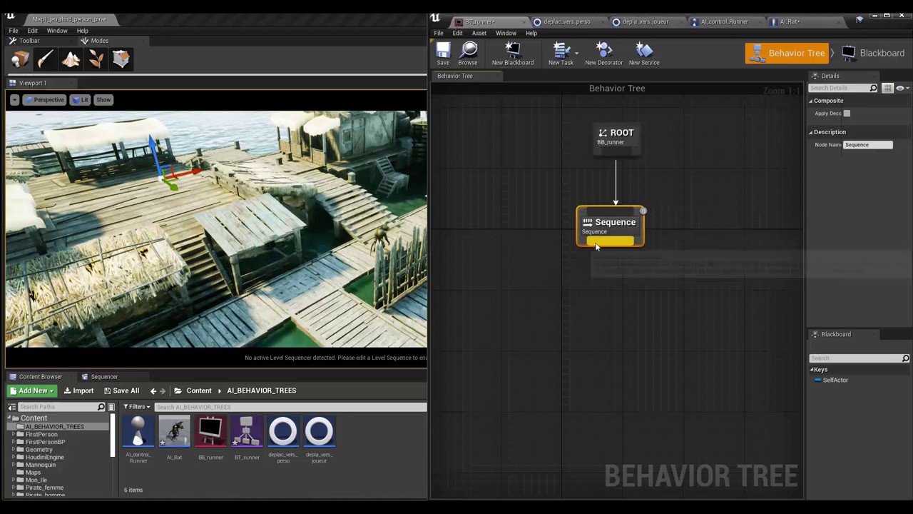
drag(587, 243, 548, 315)
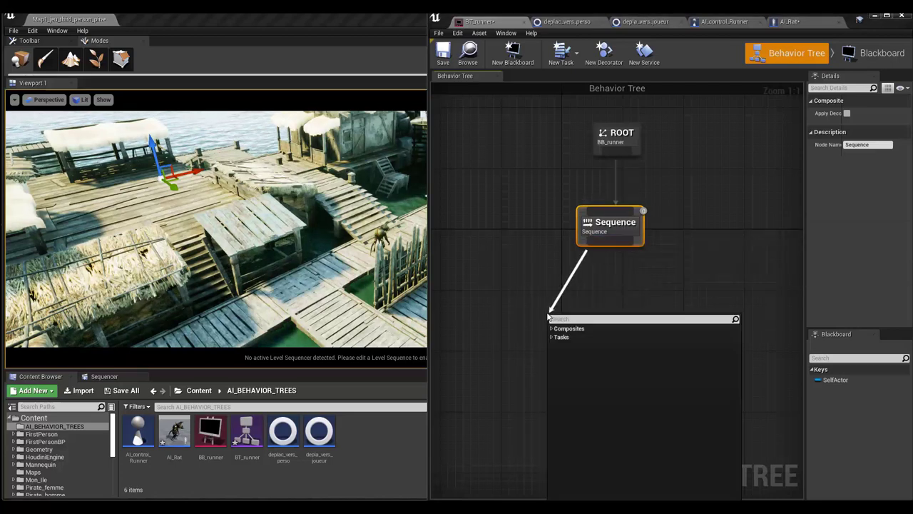
click(552, 337)
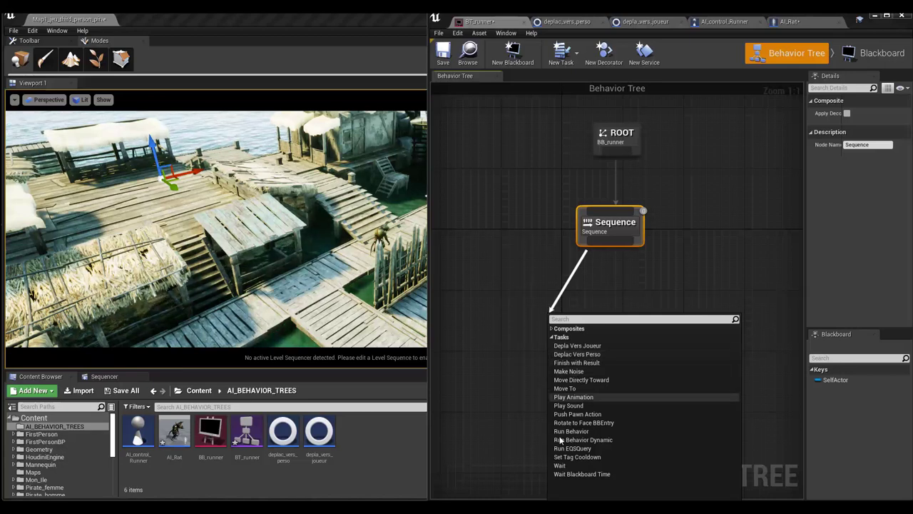
click(558, 467)
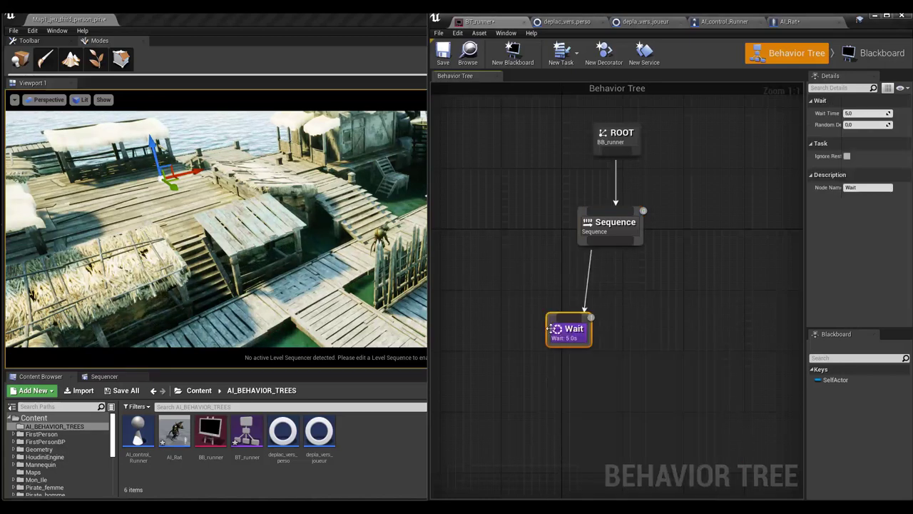
Set the Wait task's Wait Time to 4.0 seconds
click(862, 112)
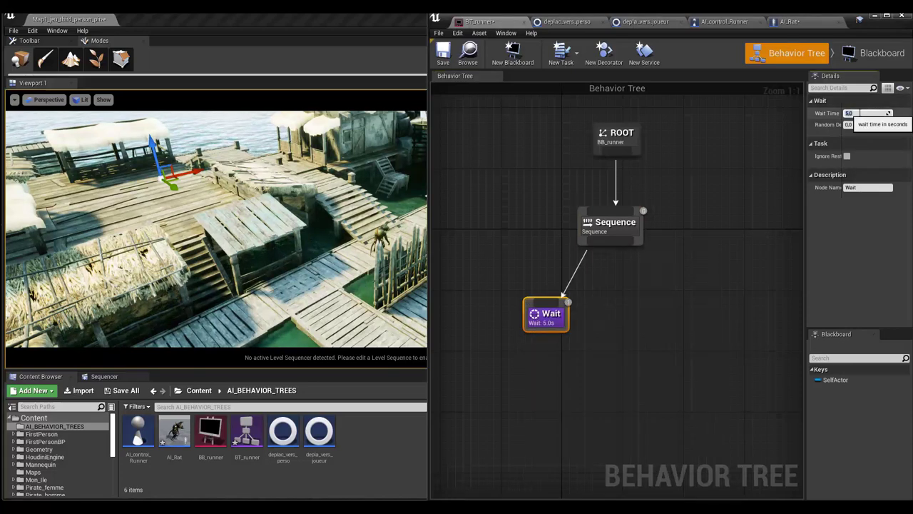
text(4)
key(Return)
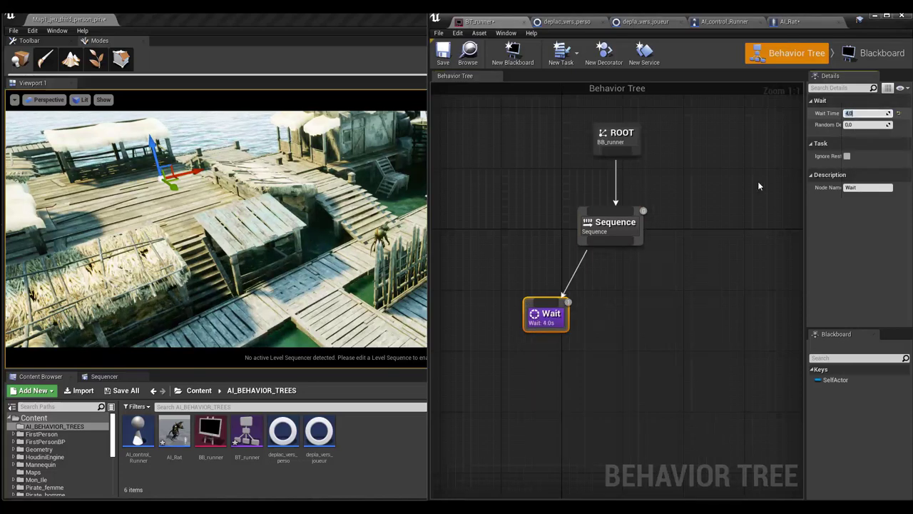
click(670, 290)
drag(621, 244, 638, 311)
Add a Move To task after Wait targeting SelfActor, and check that key in the Blackboard
click(650, 332)
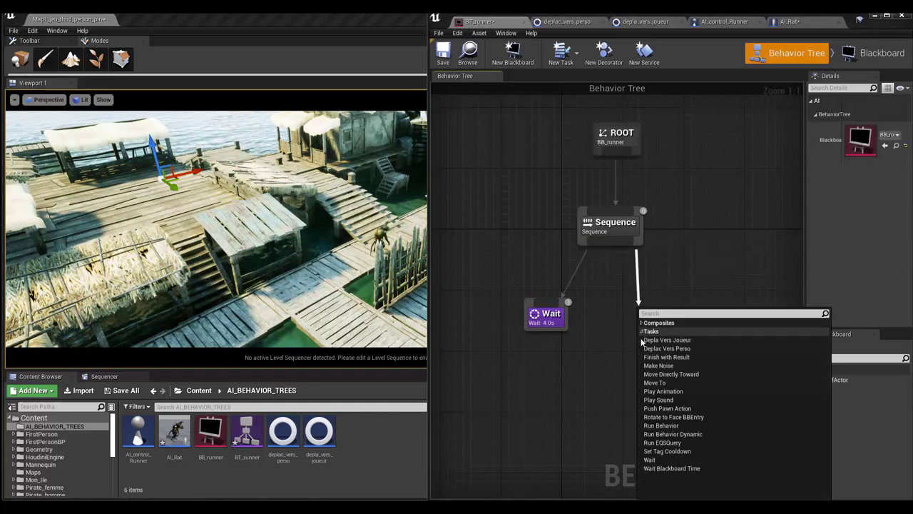
click(655, 383)
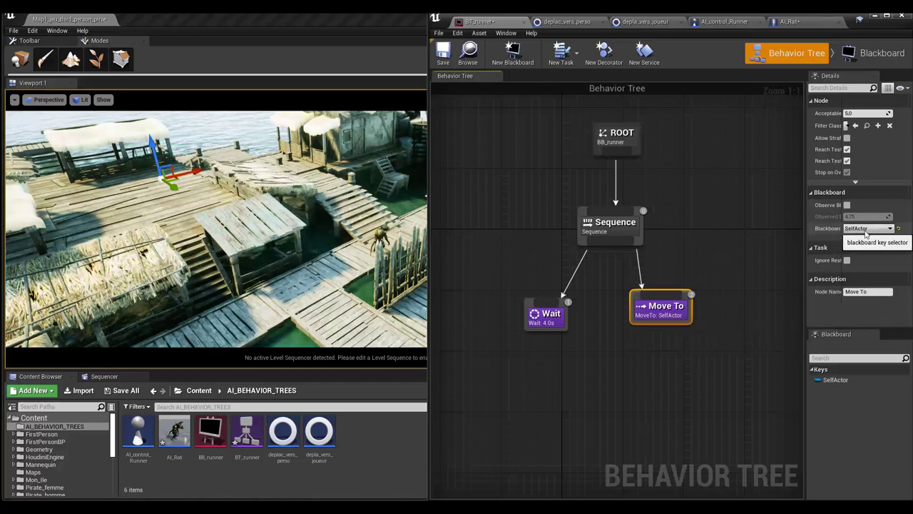
click(867, 228)
click(867, 239)
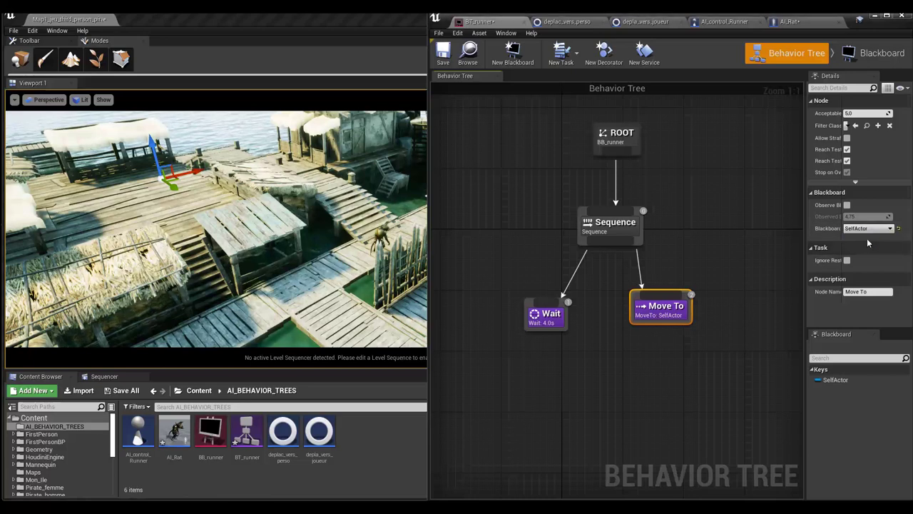
click(878, 53)
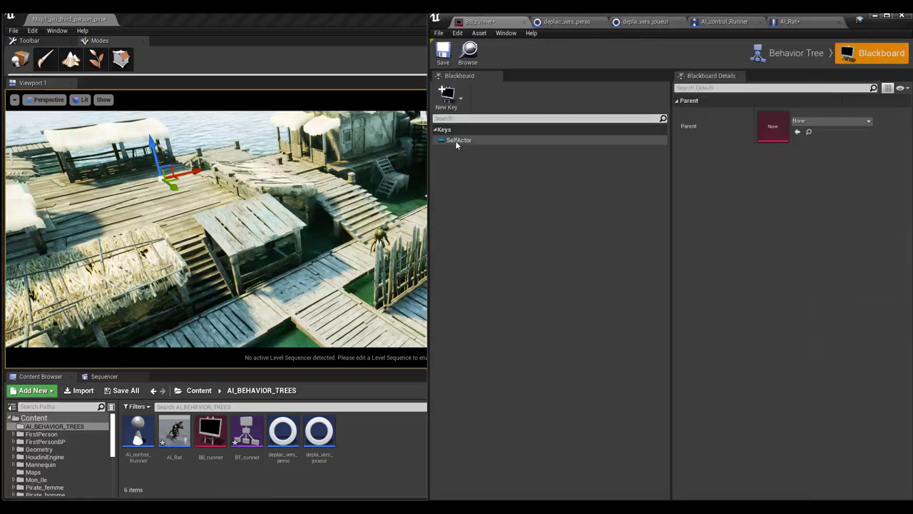
click(458, 140)
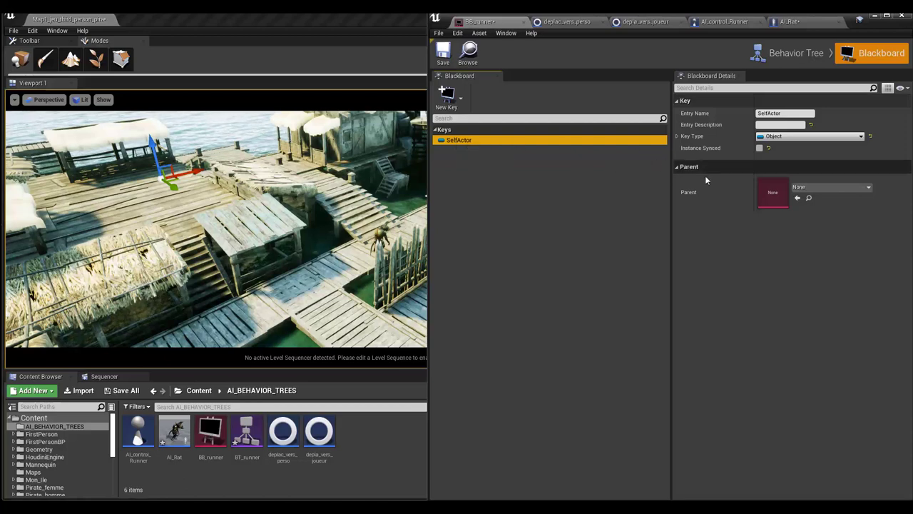
click(816, 54)
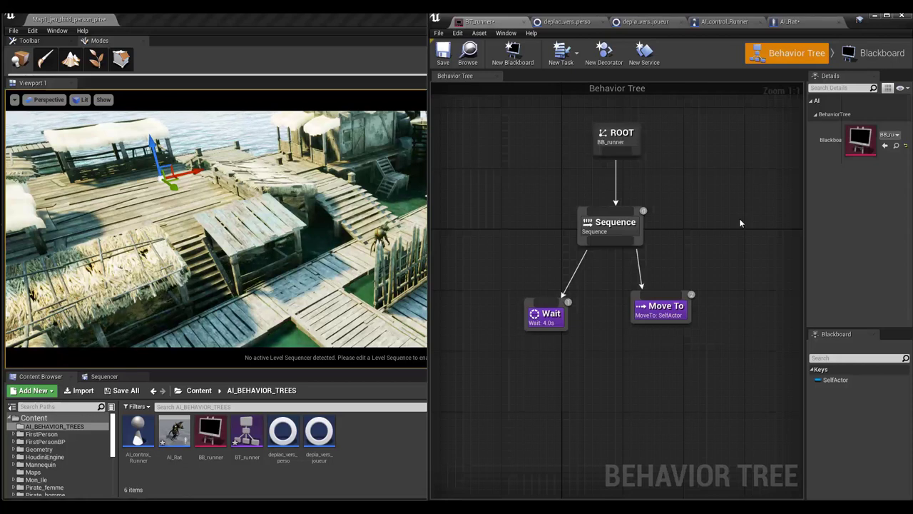
Drag Move To left of Wait and back again to test execution order
drag(639, 306, 633, 305)
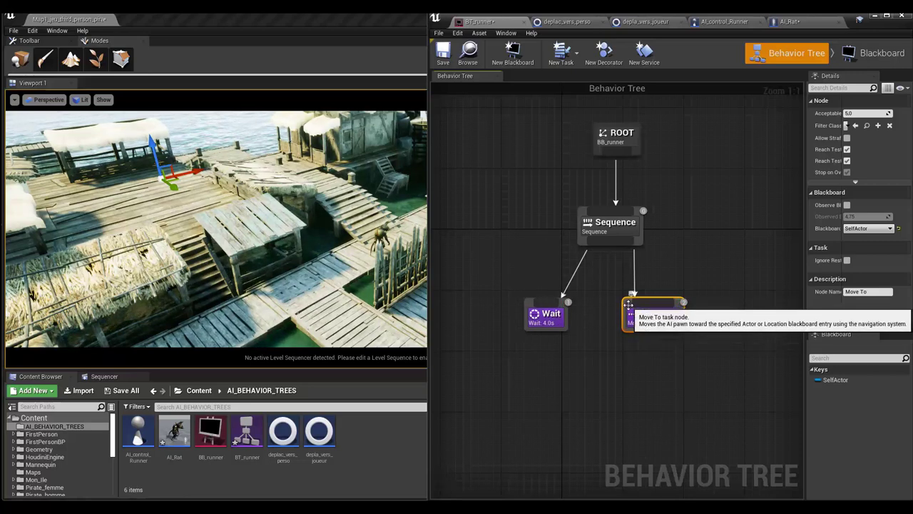
drag(628, 305, 516, 321)
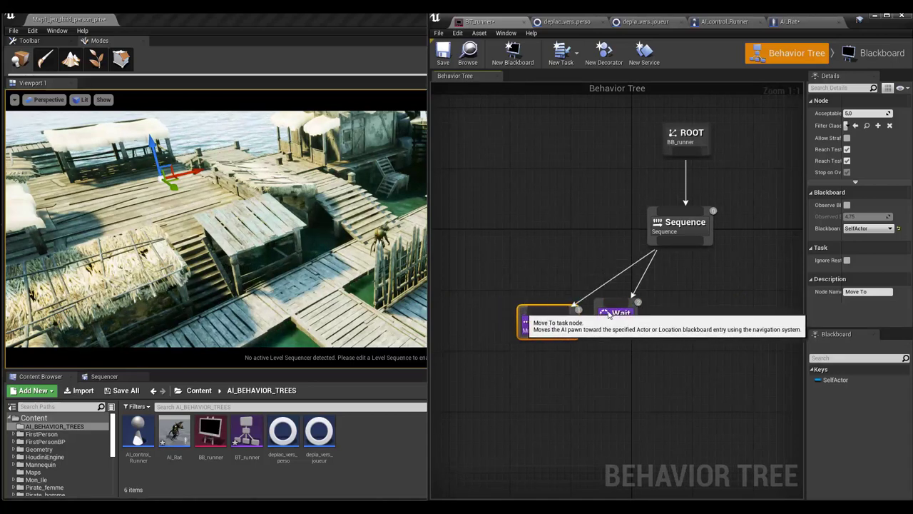
drag(521, 316, 709, 306)
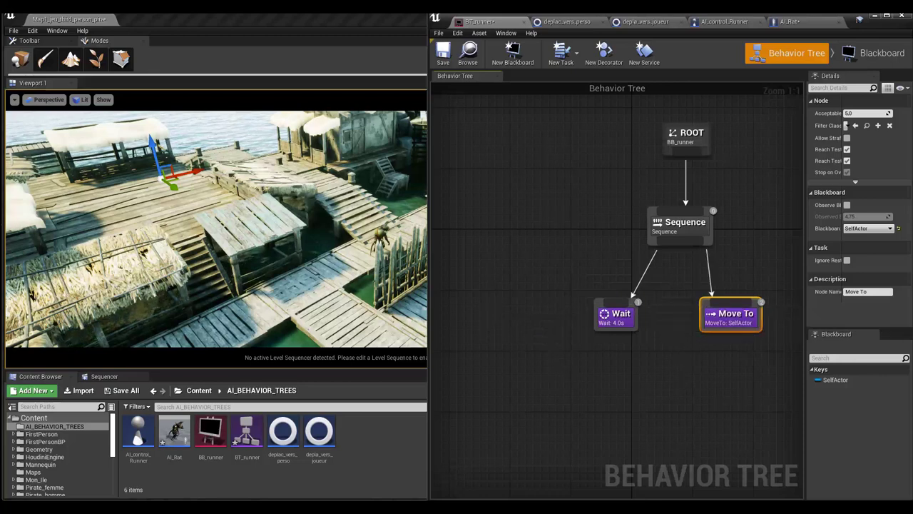
right_drag(681, 346, 628, 381)
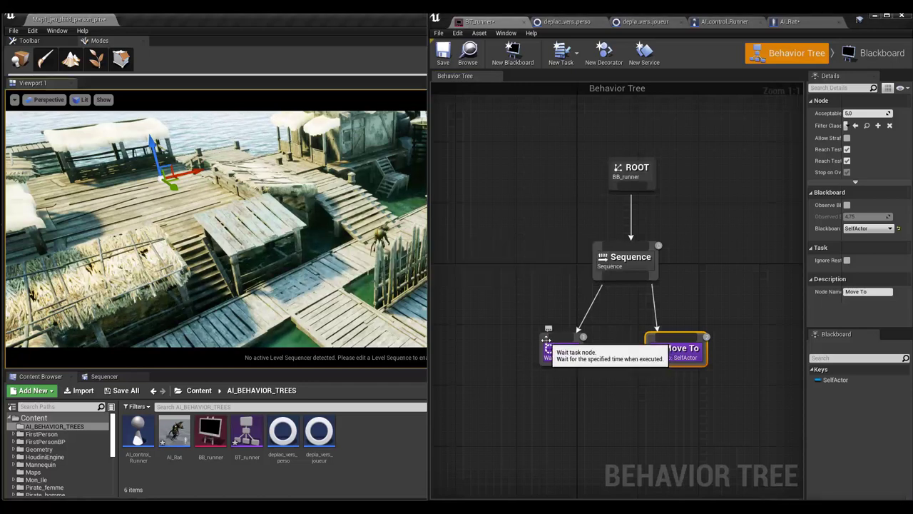
Delete the Move To task, leaving only the 4.0s Wait under the Sequence
drag(554, 347, 546, 346)
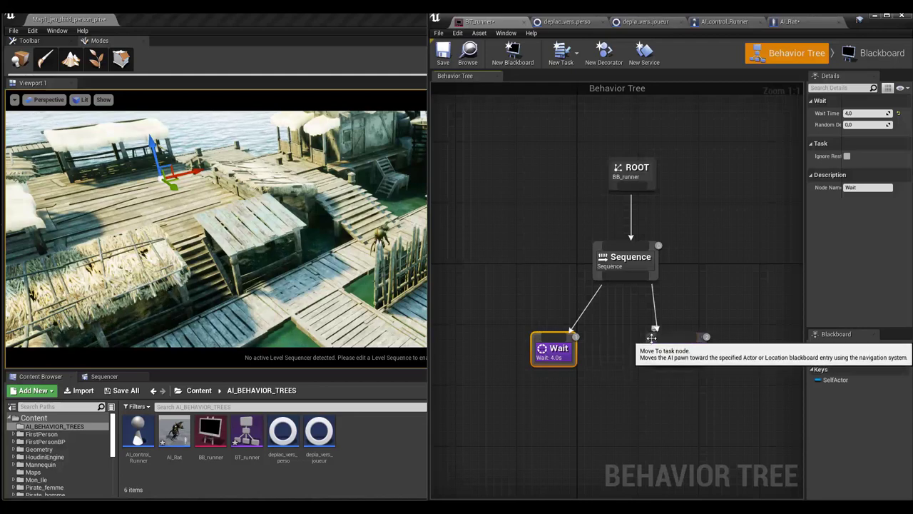
click(651, 339)
key(Delete)
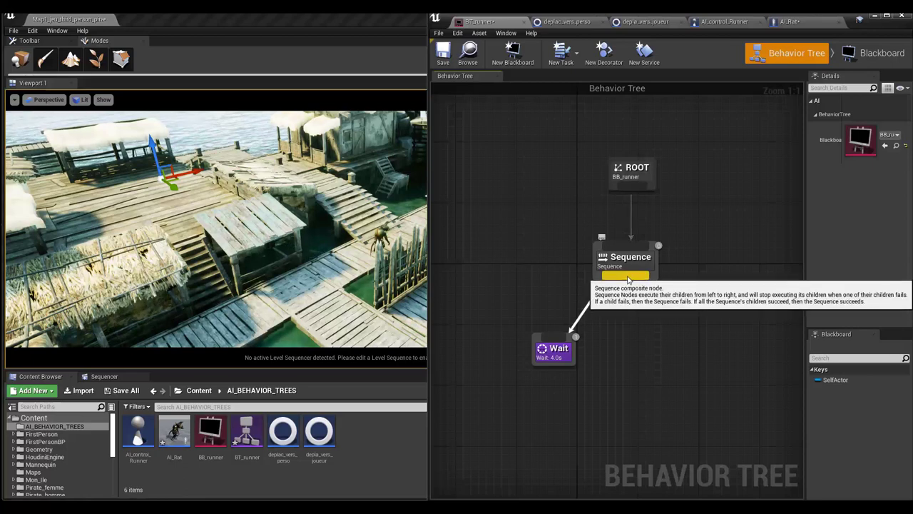
Create a New Task blueprint from the BTTask_BlueprintBase class
click(568, 61)
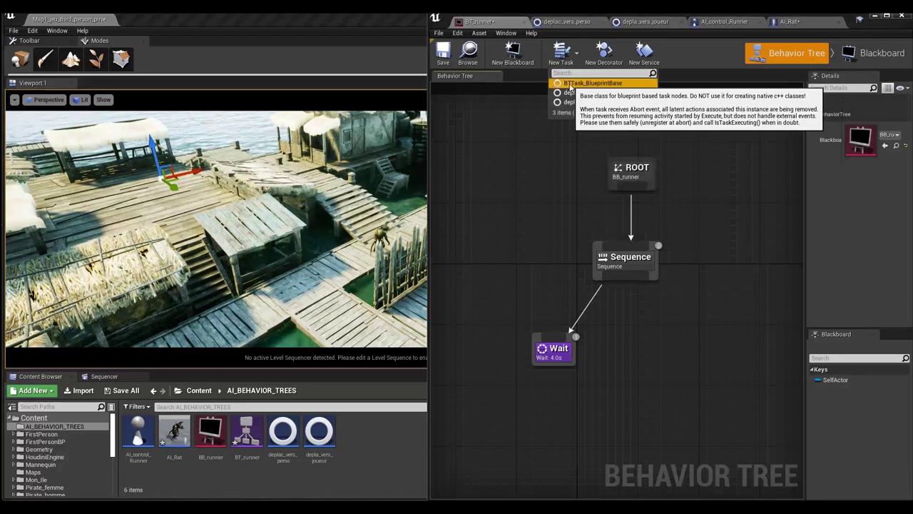
click(580, 84)
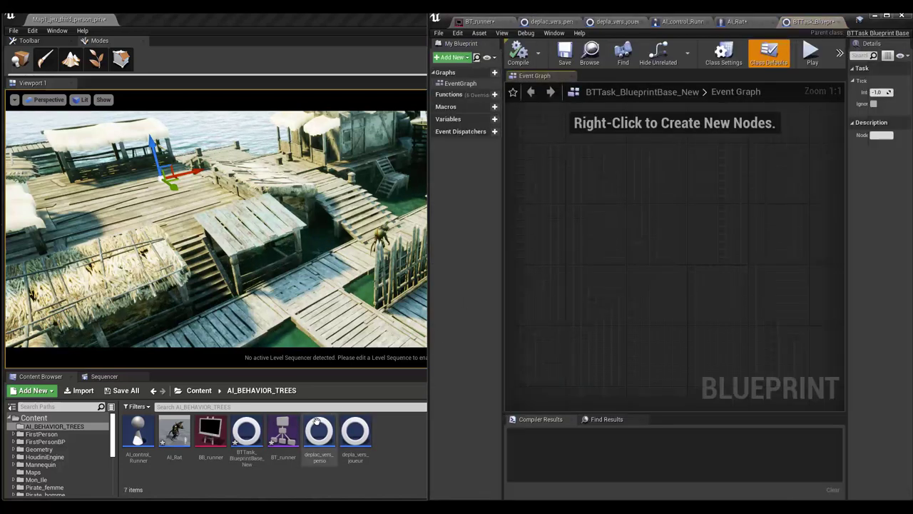
Rename BTTask_BlueprintBase_New to 'attente' and return to the BT_runner tab
click(246, 457)
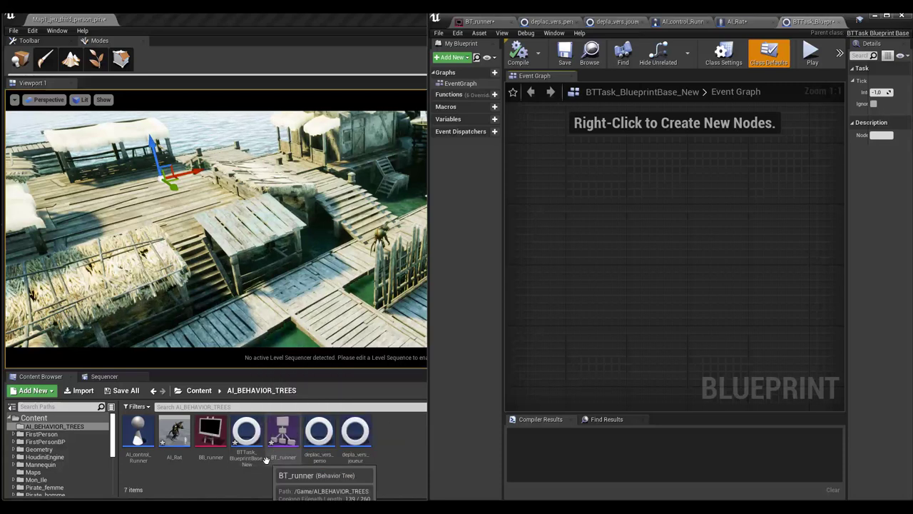
click(247, 457)
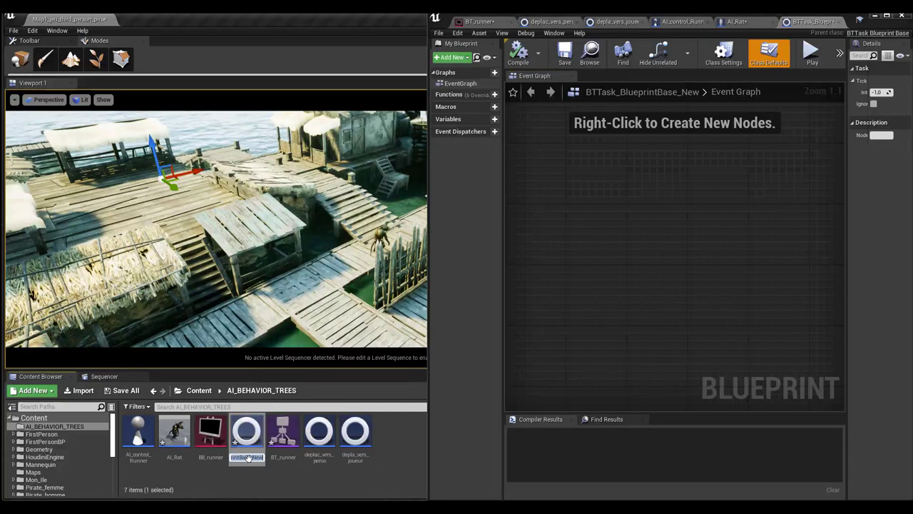
text(atte)
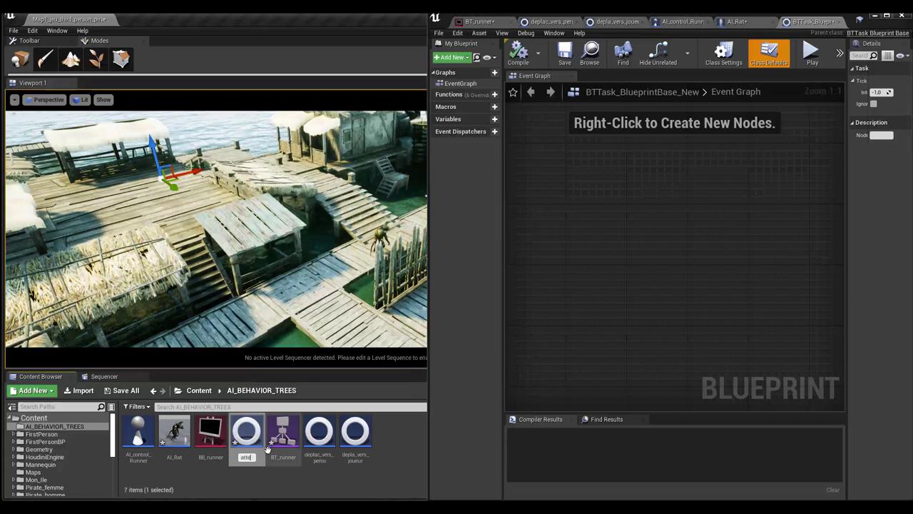
text(nte)
key(Return)
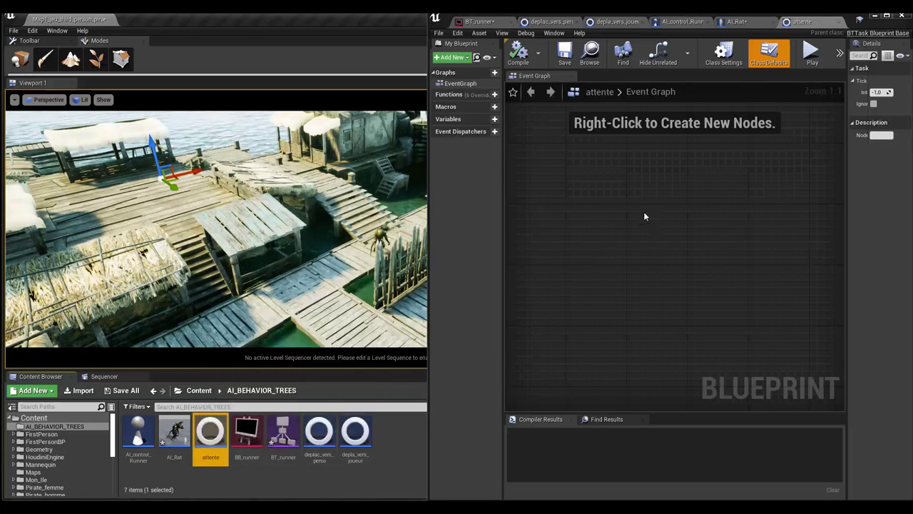
click(491, 23)
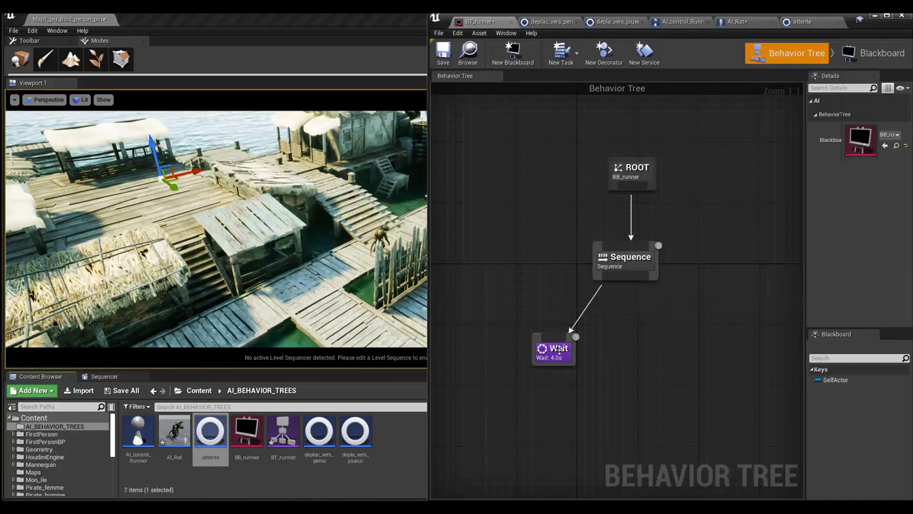
Attach the depla_vers_joueur task under the Sequence node, then open the attente task blueprint
drag(625, 278, 643, 348)
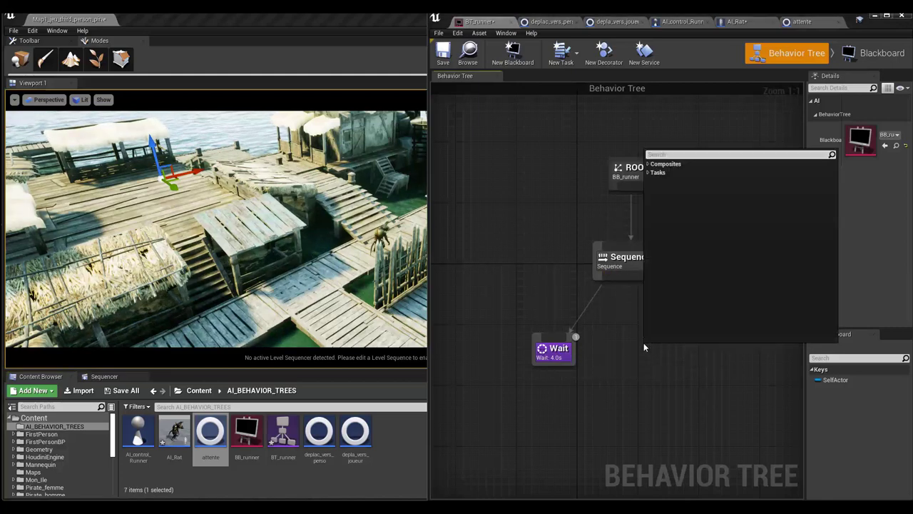
click(651, 173)
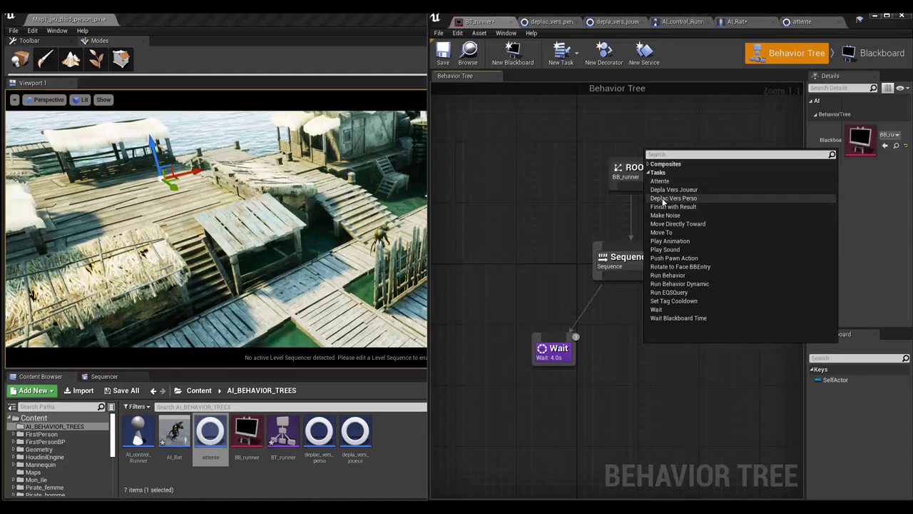
click(665, 190)
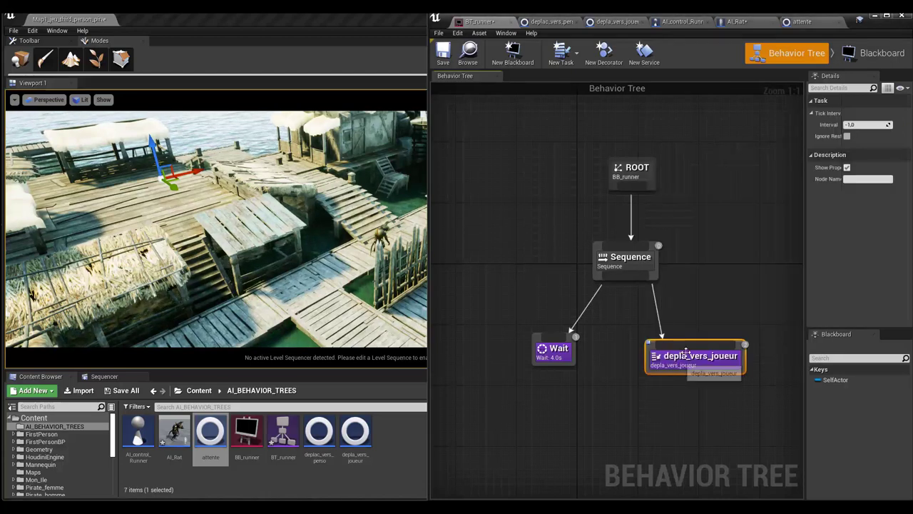
drag(651, 357, 651, 350)
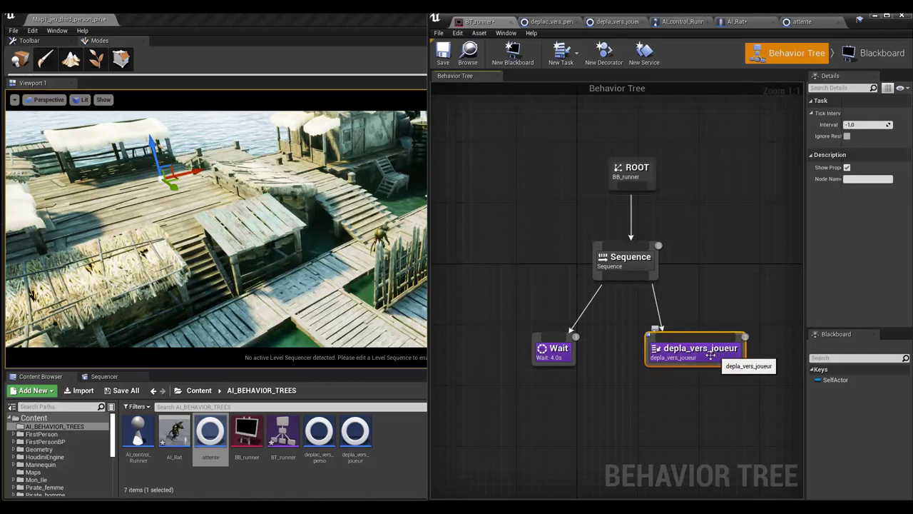
double_click(217, 438)
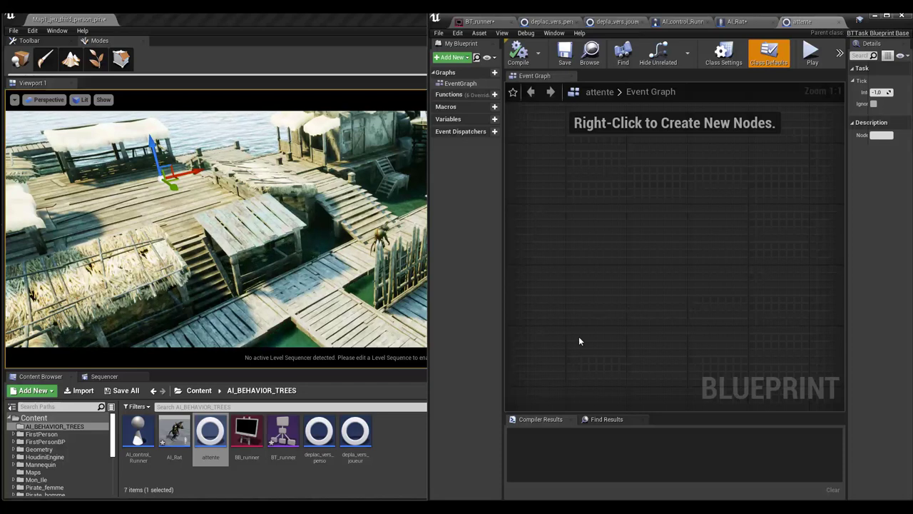
Open the depla_vers_joueur task blueprint and widen its graph area beside the level view
double_click(357, 436)
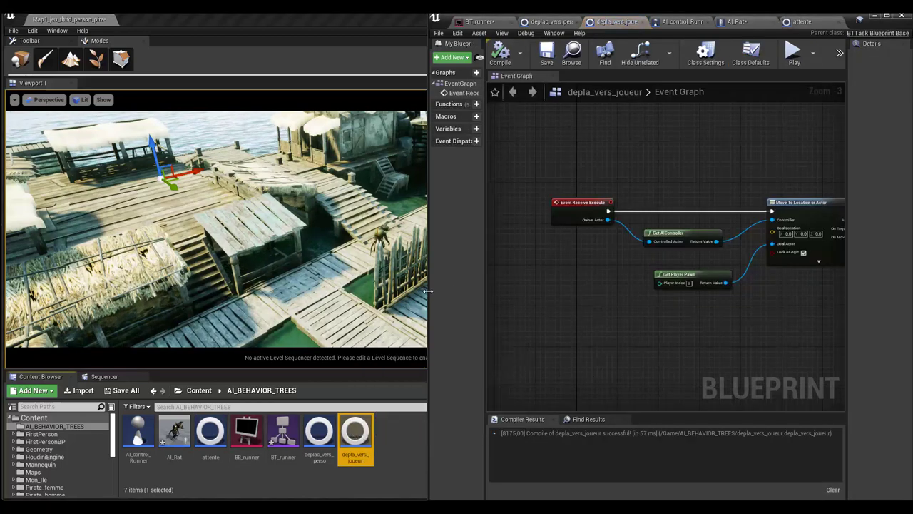
drag(429, 290, 212, 291)
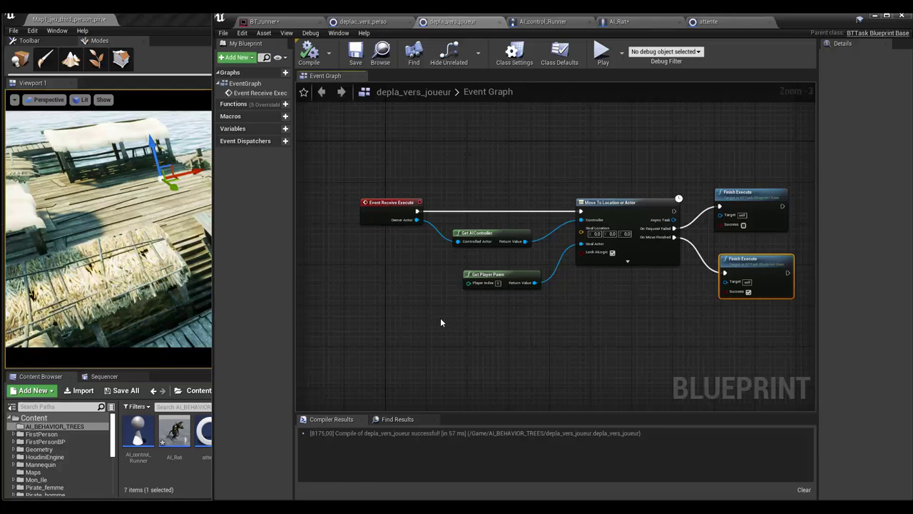
scroll(457, 325, up, 1)
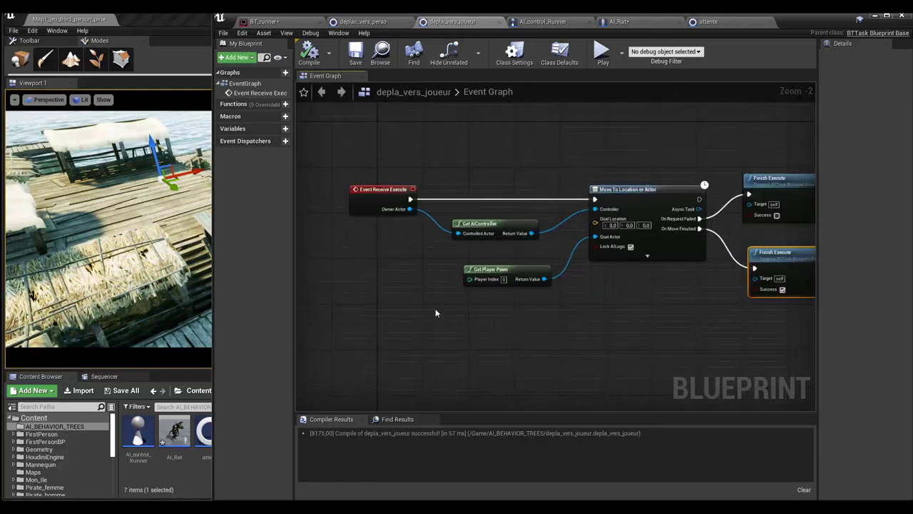
scroll(436, 309, down, 4)
scroll(396, 305, up, 3)
scroll(436, 306, up, 1)
right_drag(438, 312, 399, 317)
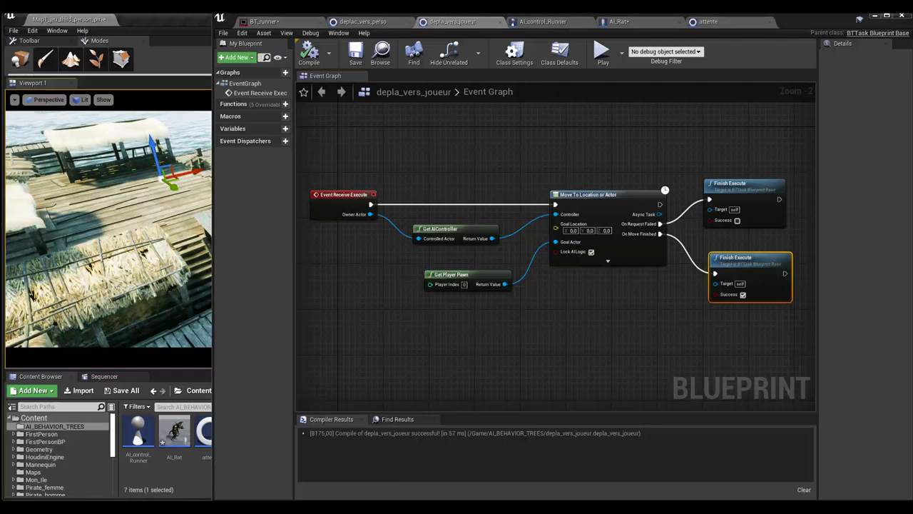
drag(212, 302, 190, 308)
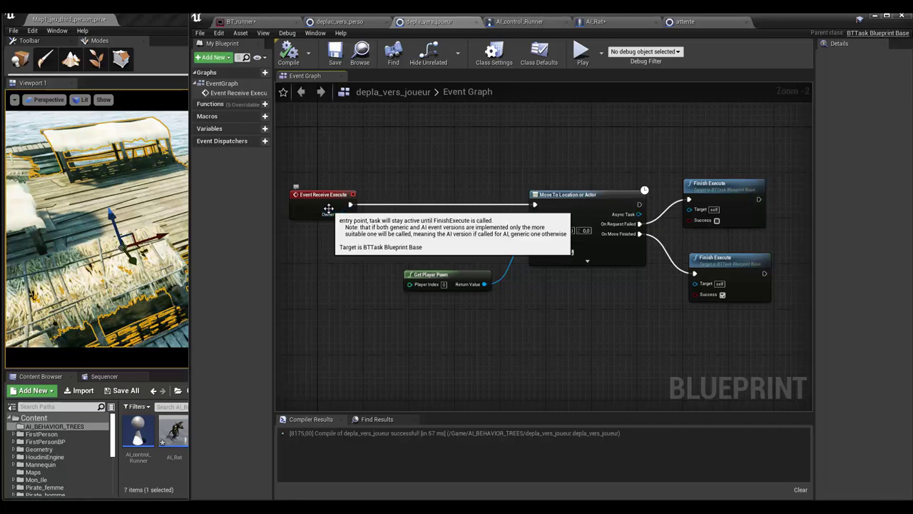
scroll(327, 226, up, 1)
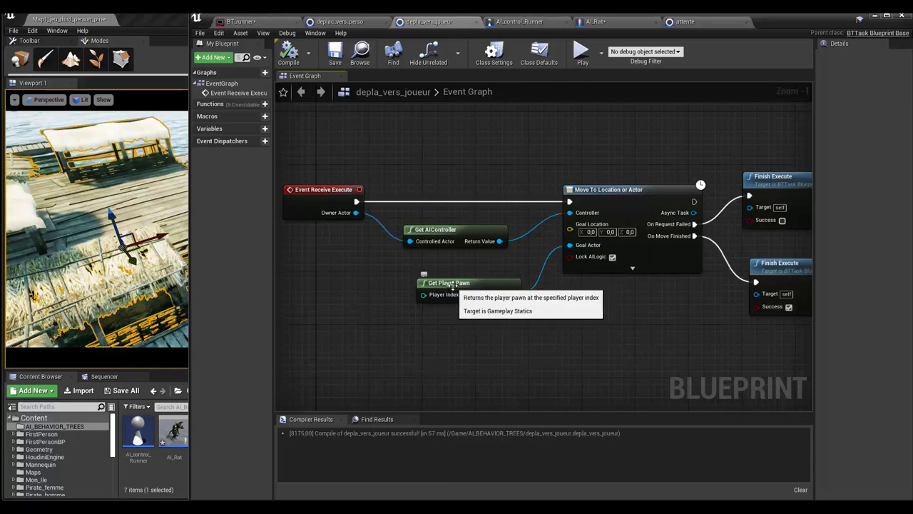
Align the Get Player Pawn, Move To Location or Actor and both Finish Execute nodes
drag(484, 291, 469, 284)
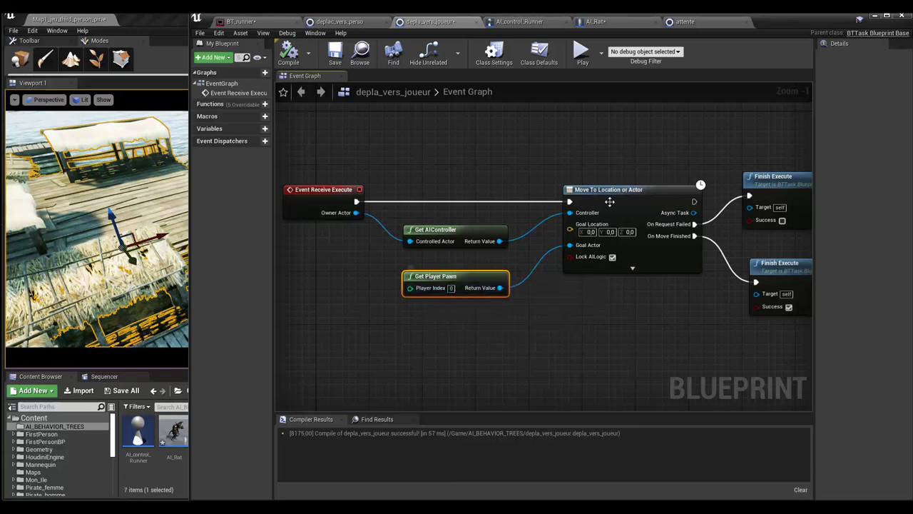
drag(612, 192, 591, 192)
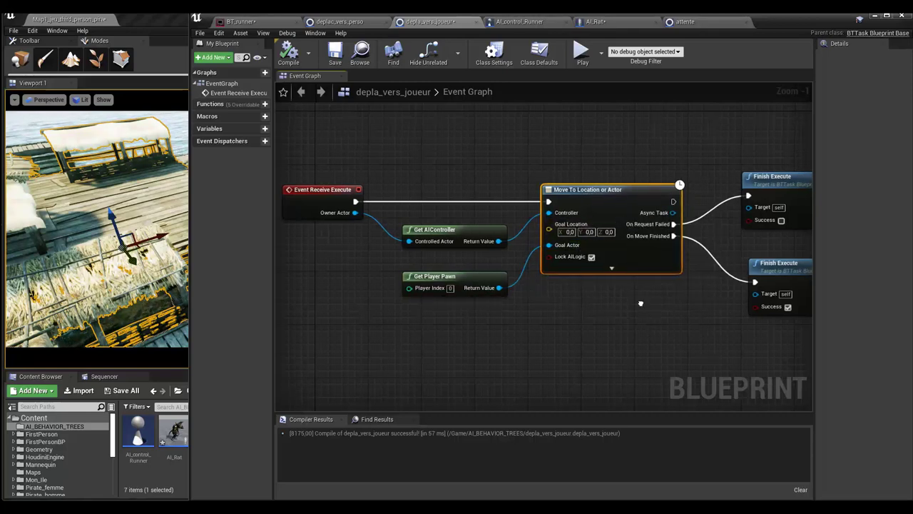
right_drag(641, 297, 608, 294)
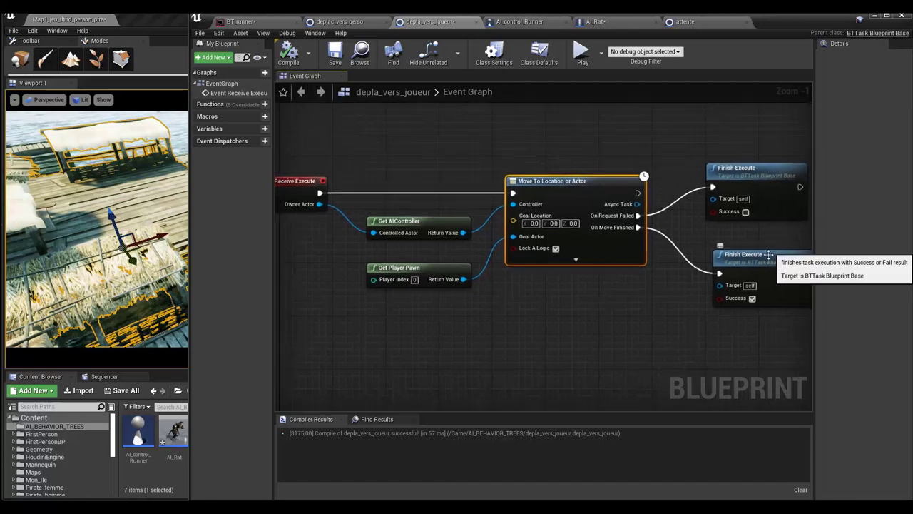
drag(767, 263, 760, 257)
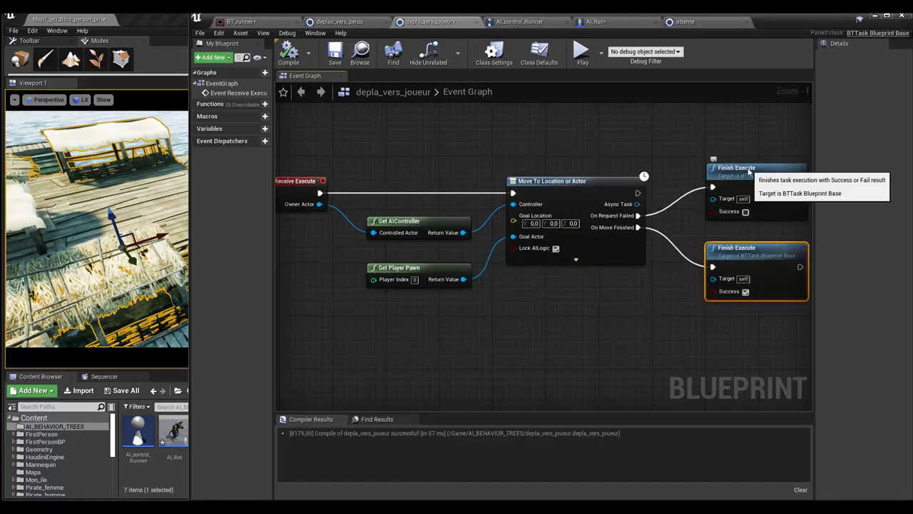
drag(748, 175, 741, 175)
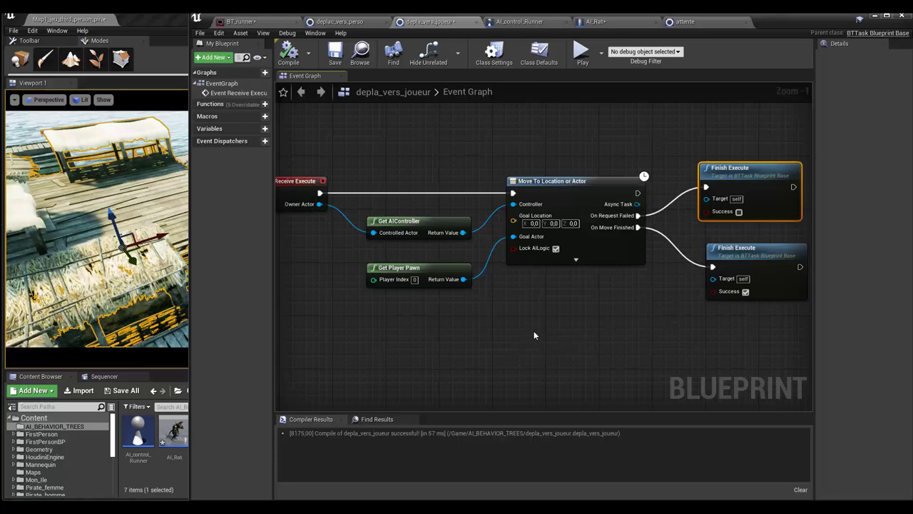
Compile and save the depla_vers_joueur task blueprint
right_drag(534, 335, 595, 339)
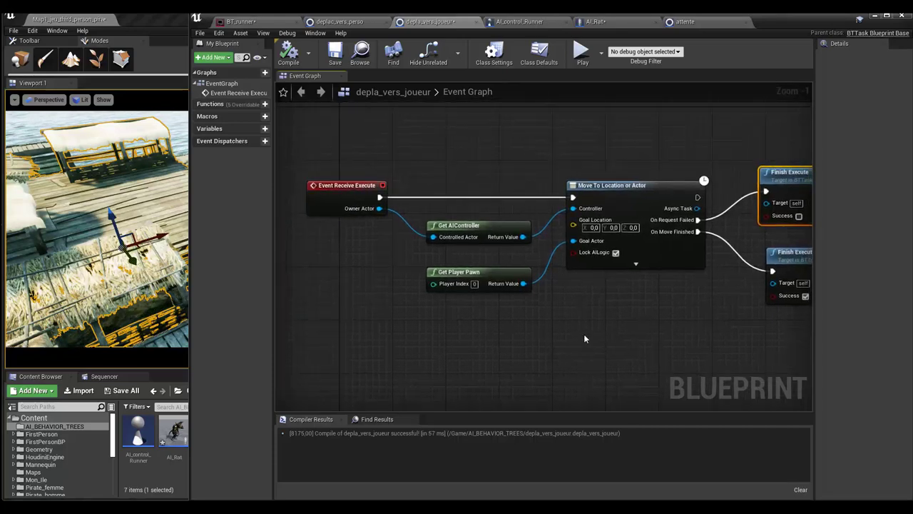
click(288, 53)
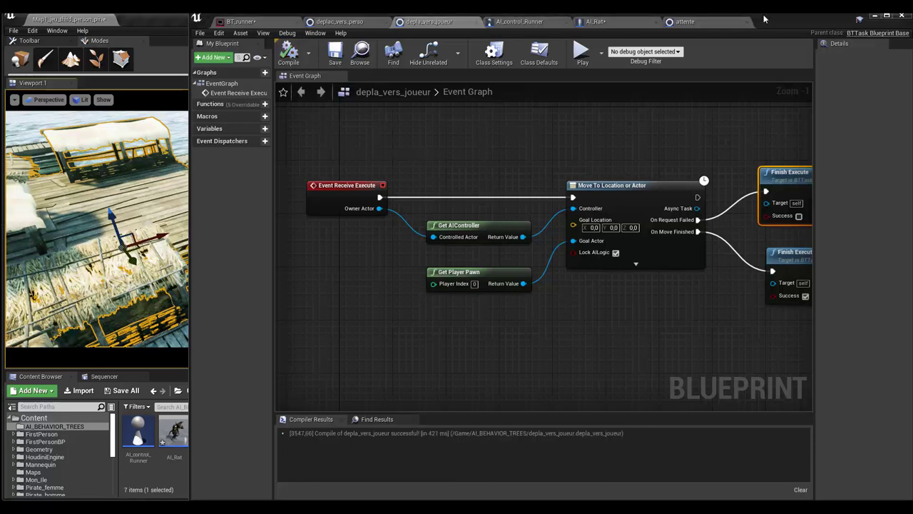
drag(773, 23, 766, 25)
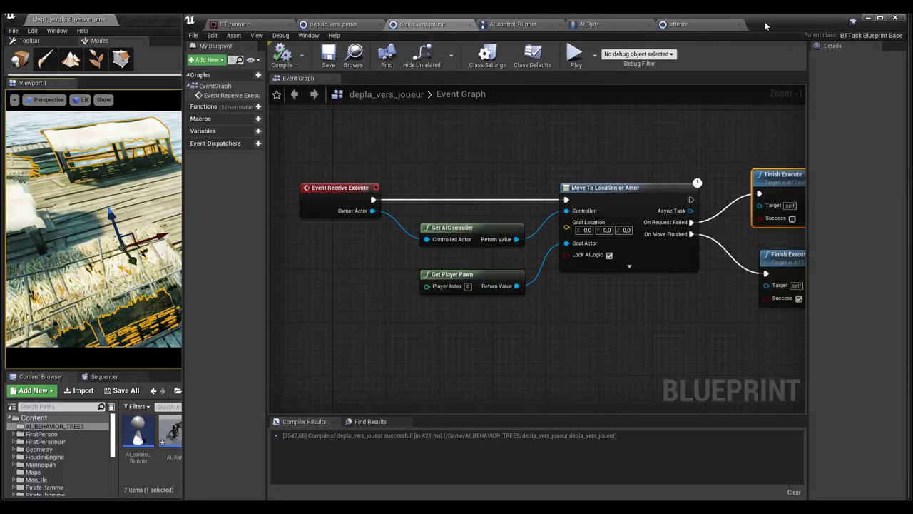
Return to BT_runner with a wider level view and the level editor Toolbar shown
click(235, 25)
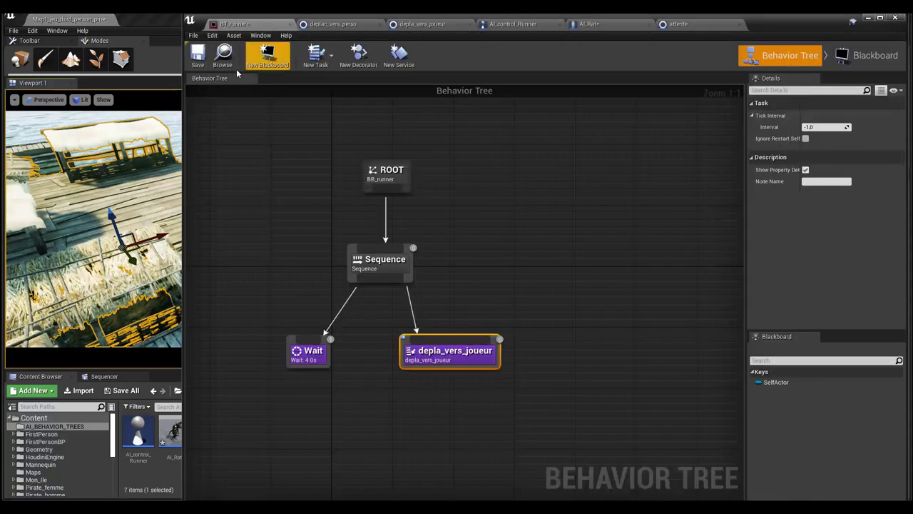
mouse_move(183, 170)
mouse_down()
mouse_move(498, 193)
mouse_move(483, 194)
mouse_up()
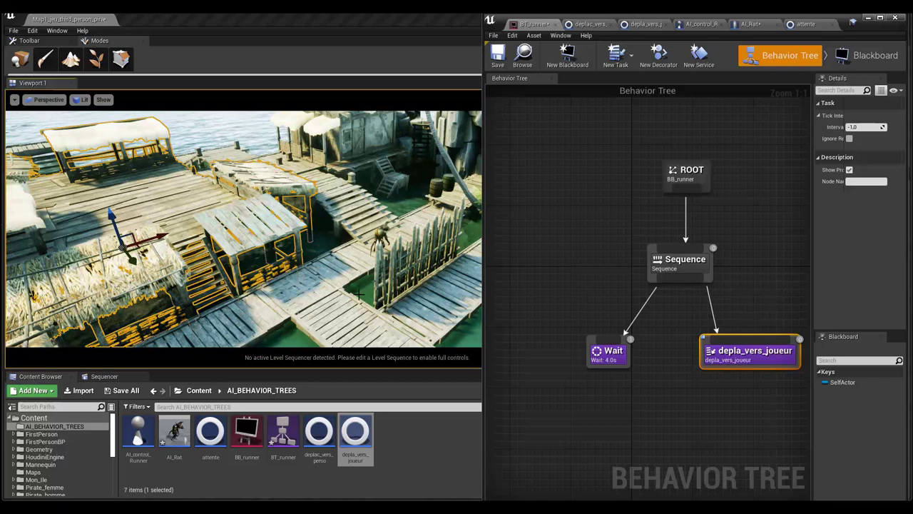
click(28, 40)
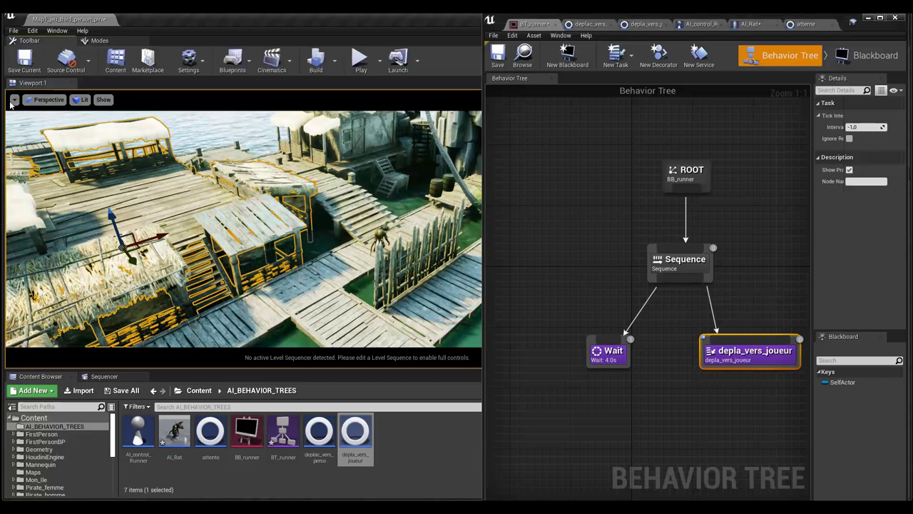
click(360, 64)
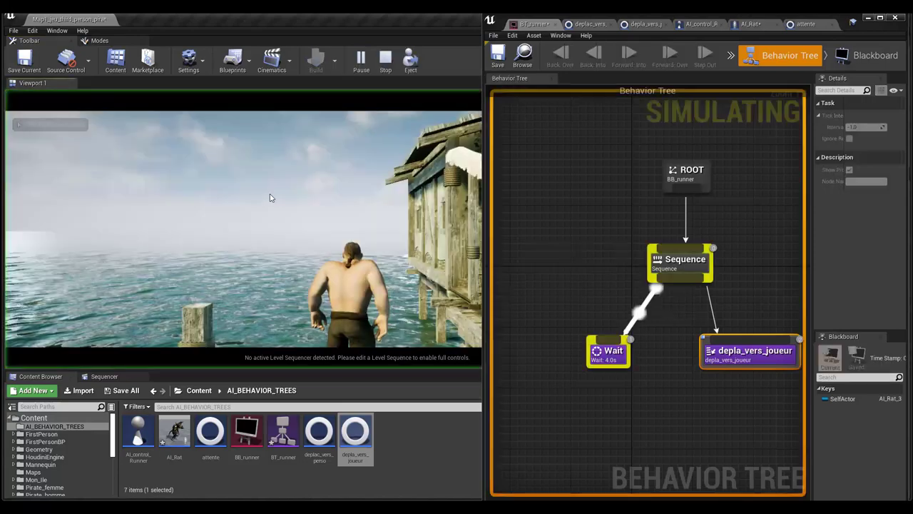
click(309, 293)
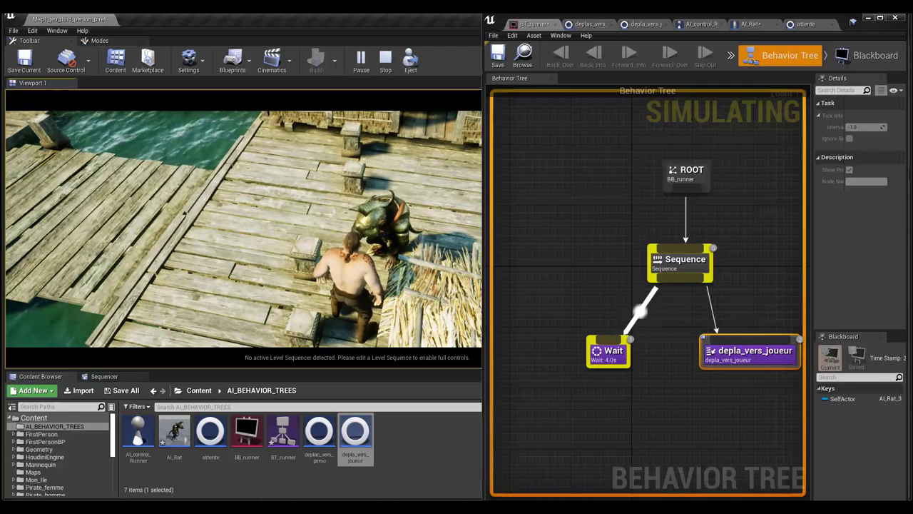
key(Escape)
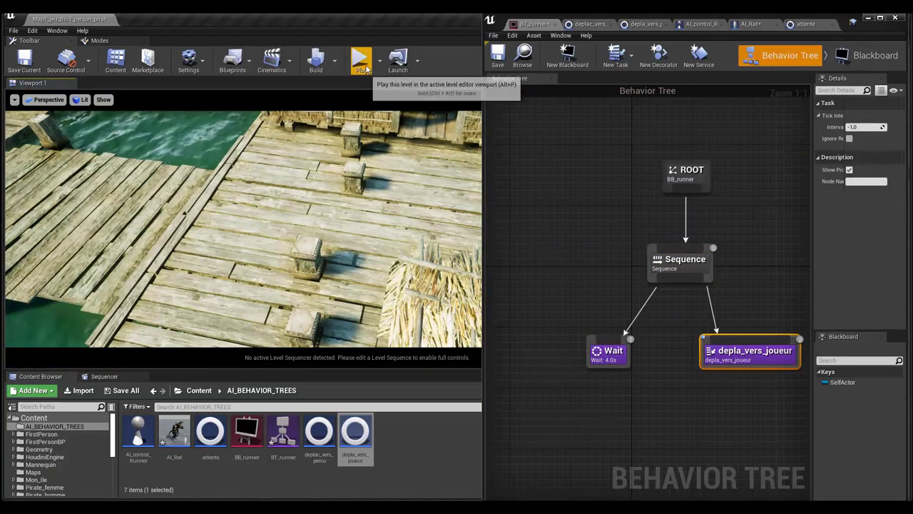
click(361, 63)
click(436, 322)
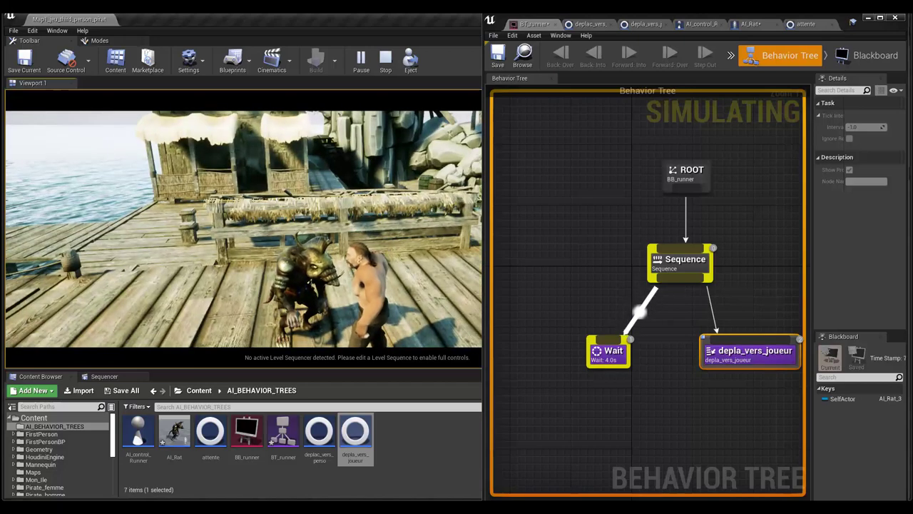
key(Escape)
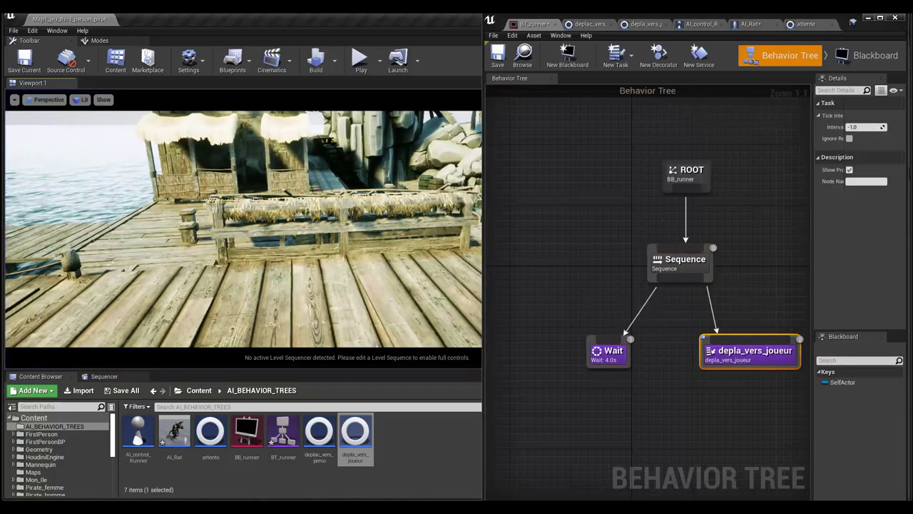